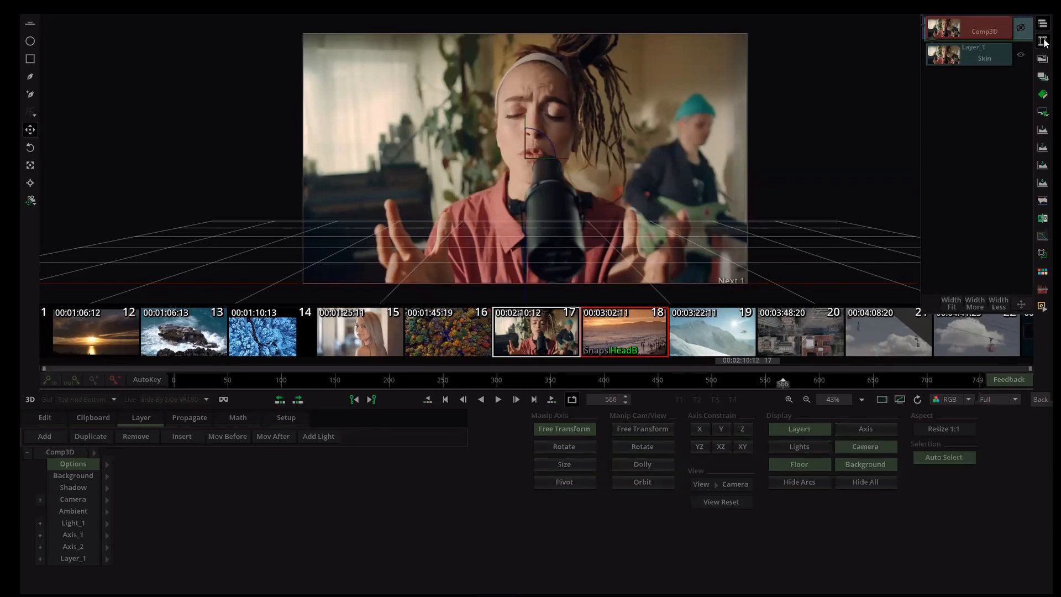
left_click(1042, 41)
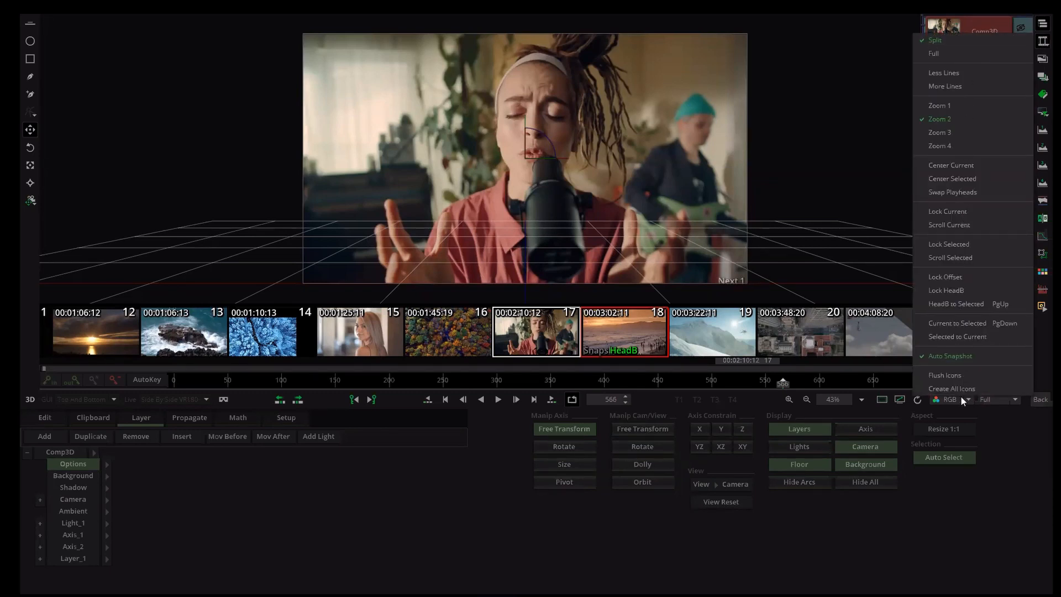
left_click(663, 542)
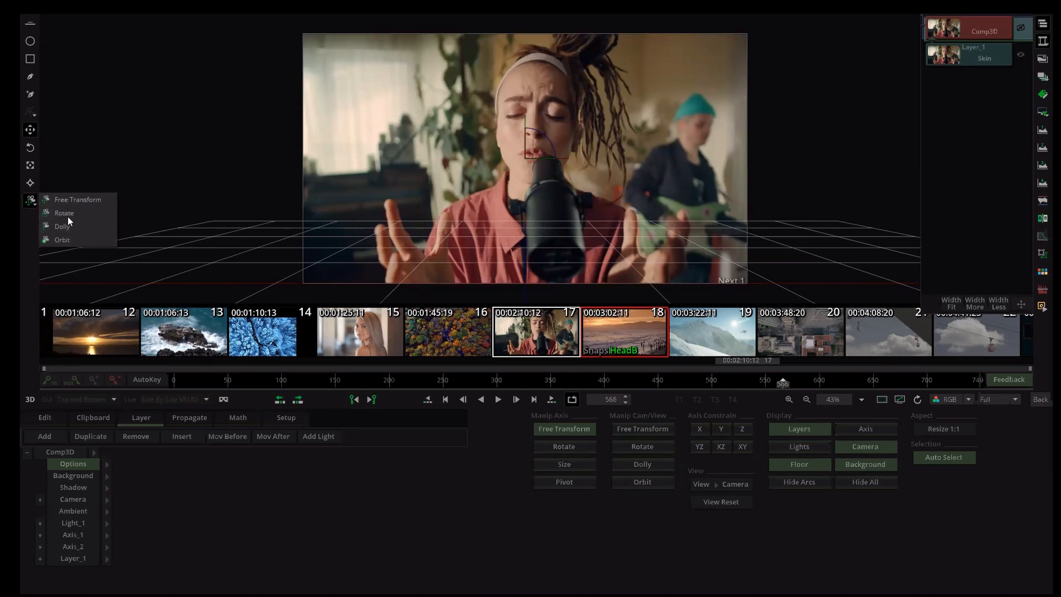
- Try resizing the layer in the 3D viewer with the Size manipulator, then undo the change
left_click(192, 197)
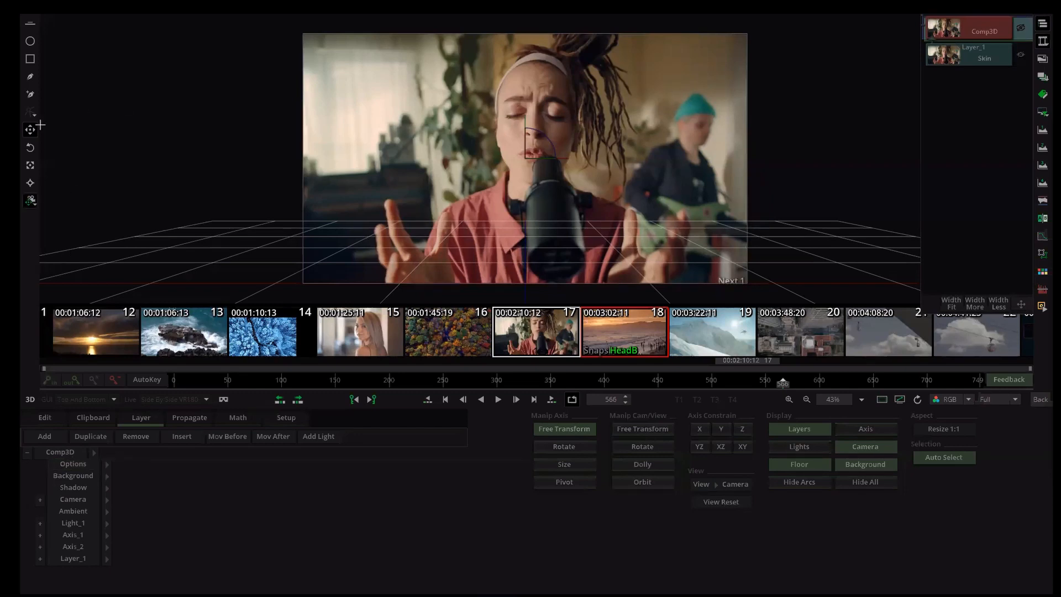
left_click(30, 147)
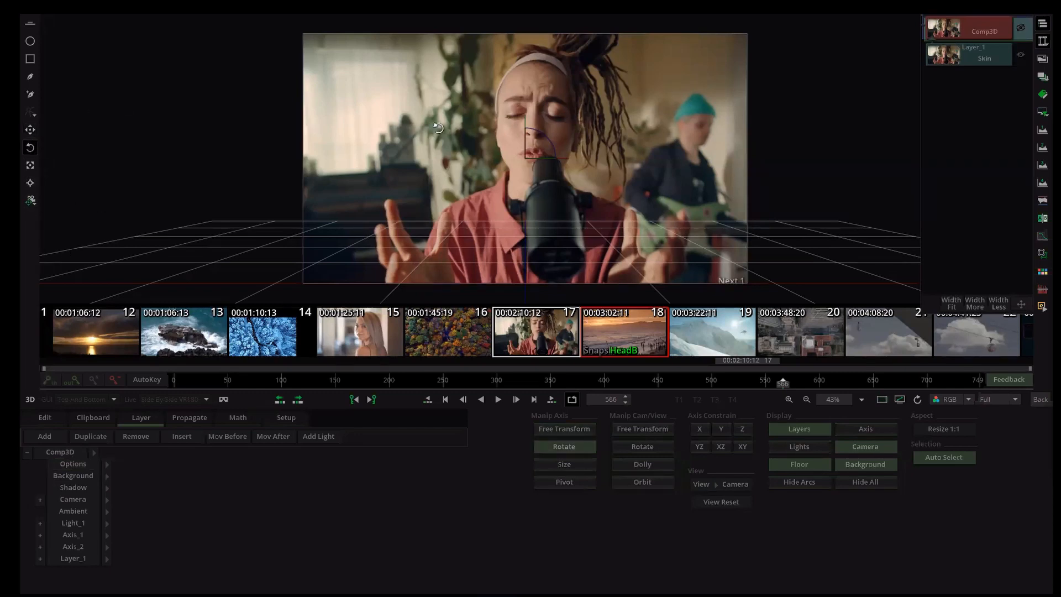
left_click(29, 164)
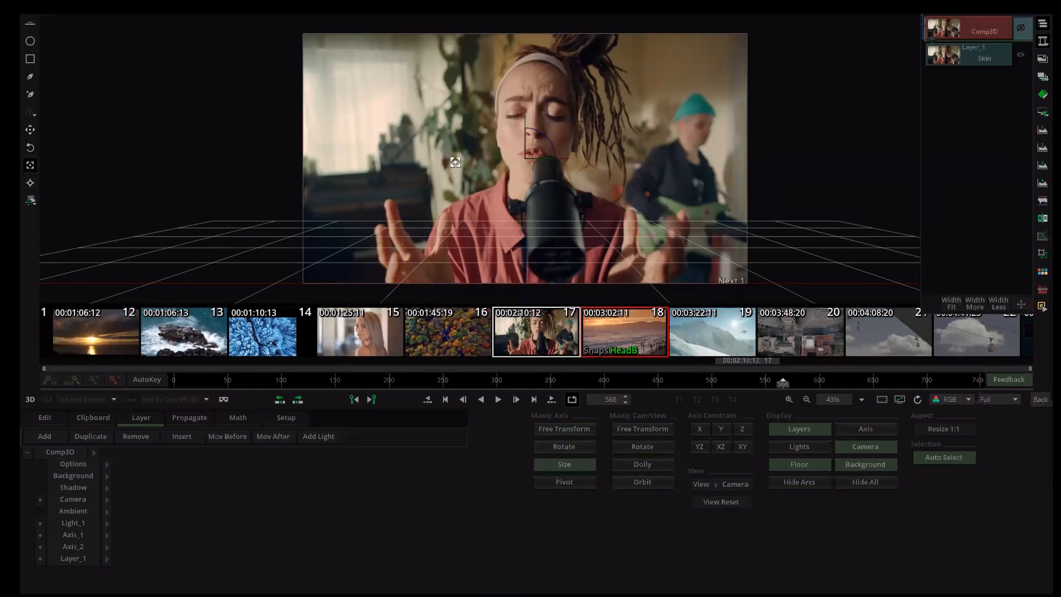
left_click_drag(429, 167, 30, 135)
key("ctrl+z")
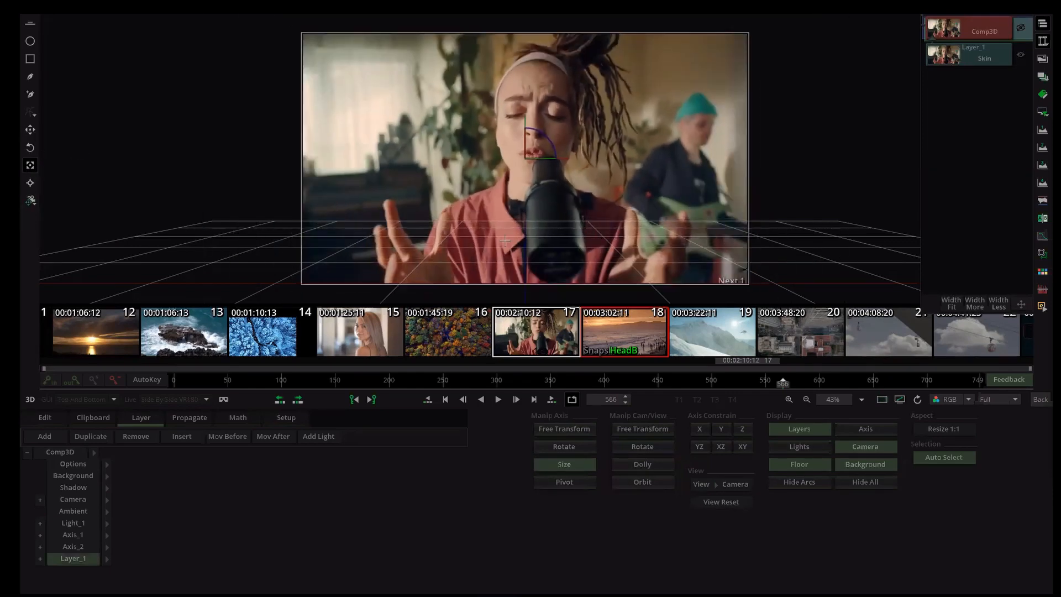
key("ctrl+z")
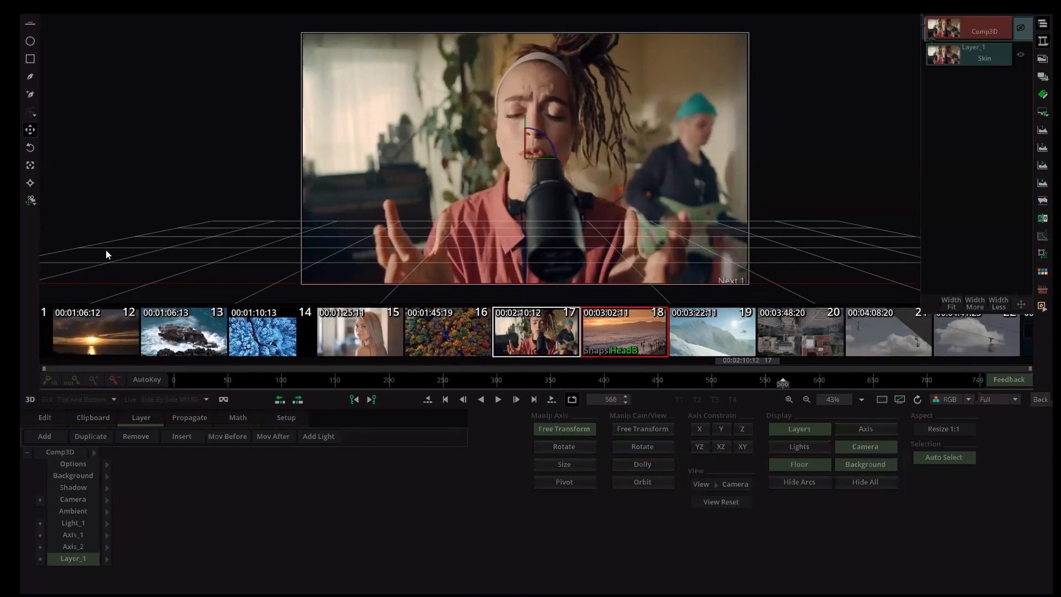
- Leave the Comp3D editor and return to the timeline
key("c")
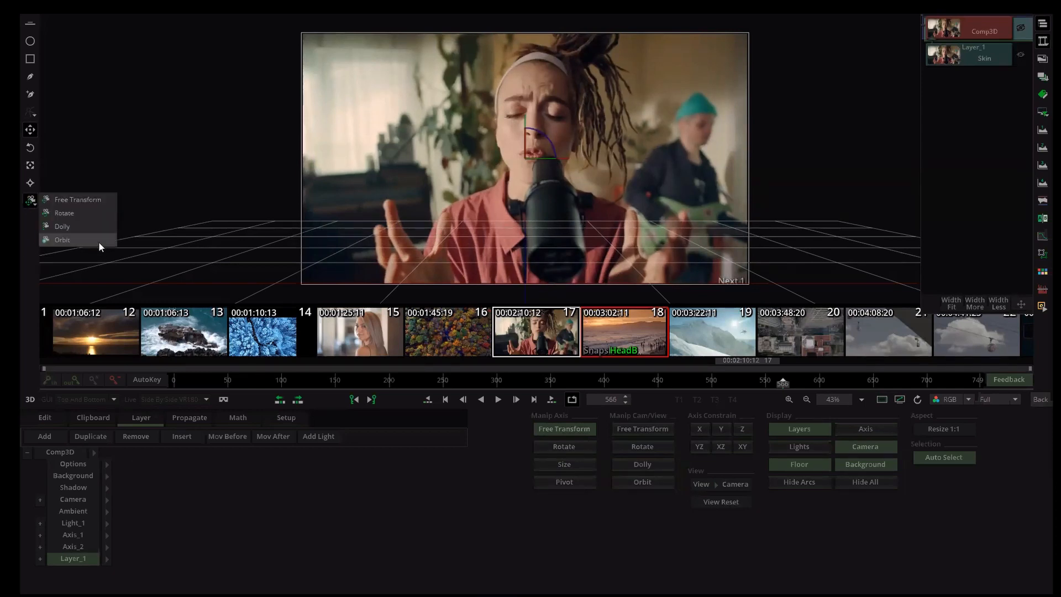
left_click(244, 186)
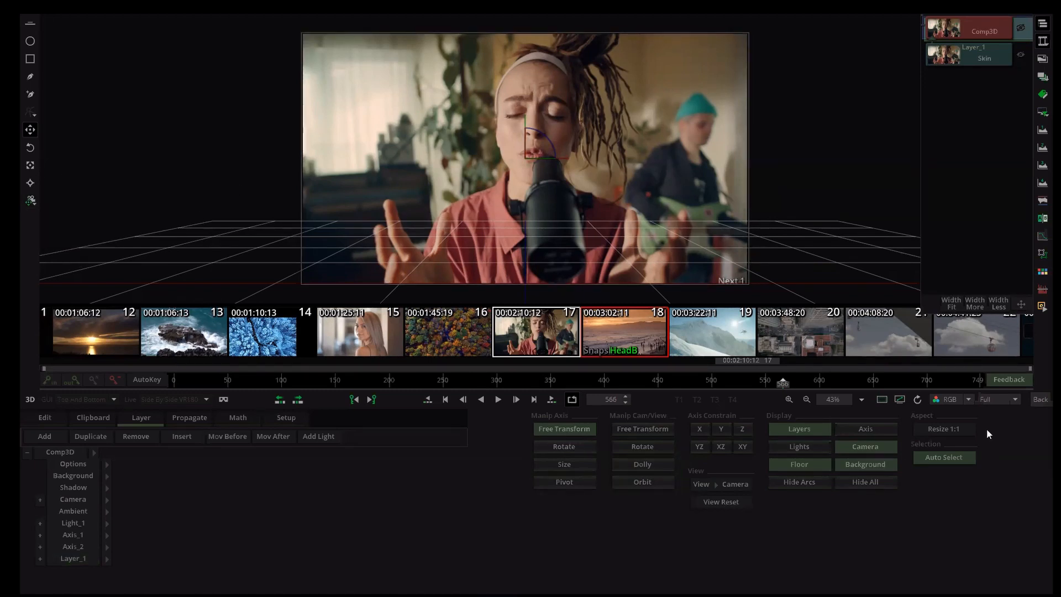
left_click(1045, 401)
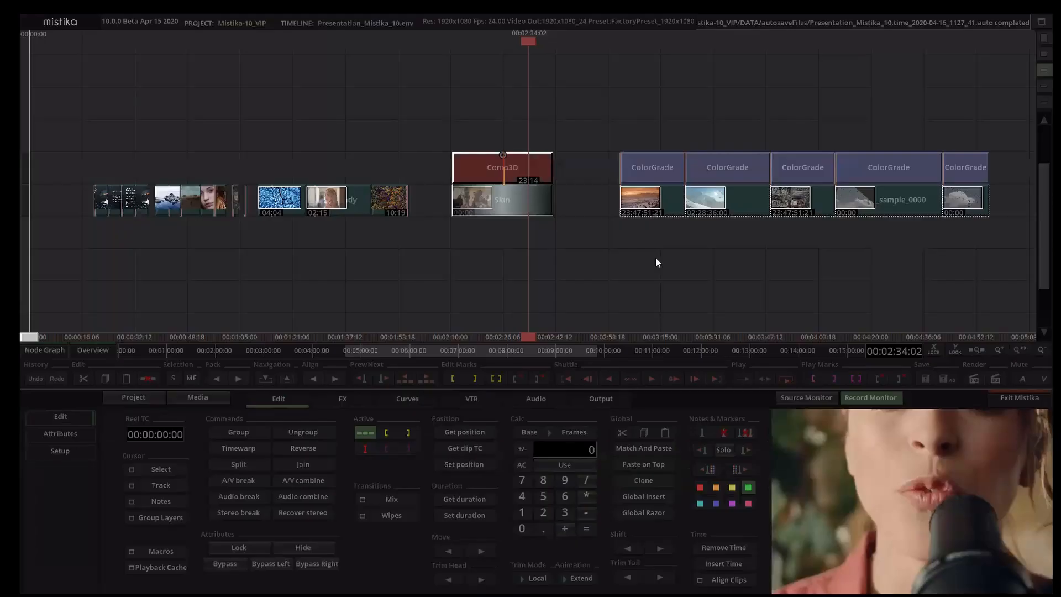
- Open the ColorGrade effect on the snowy mountain clip in the timeline
left_click_drag(646, 259, 564, 260)
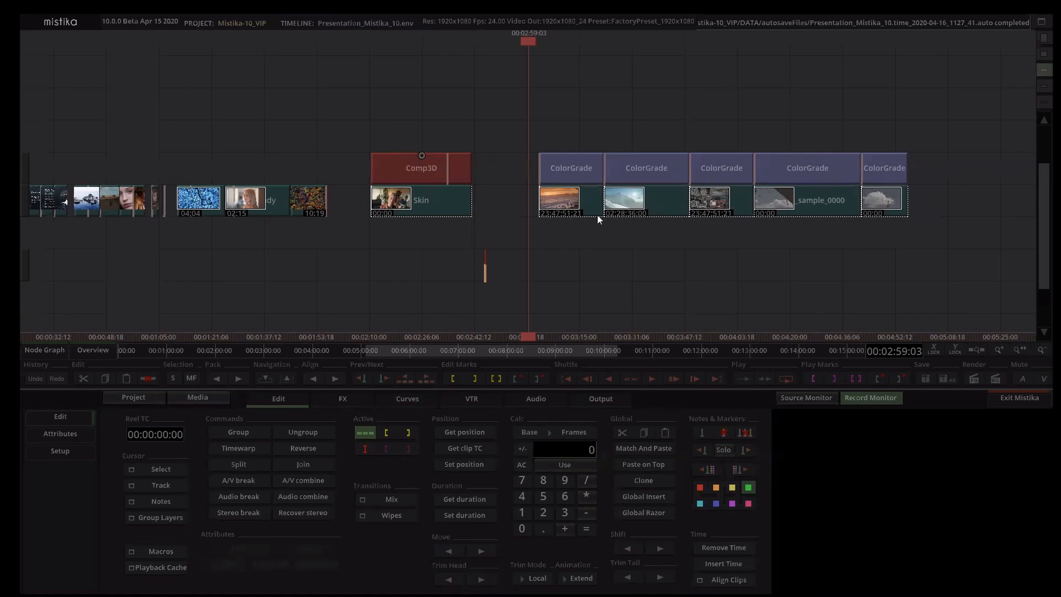
left_click(648, 166)
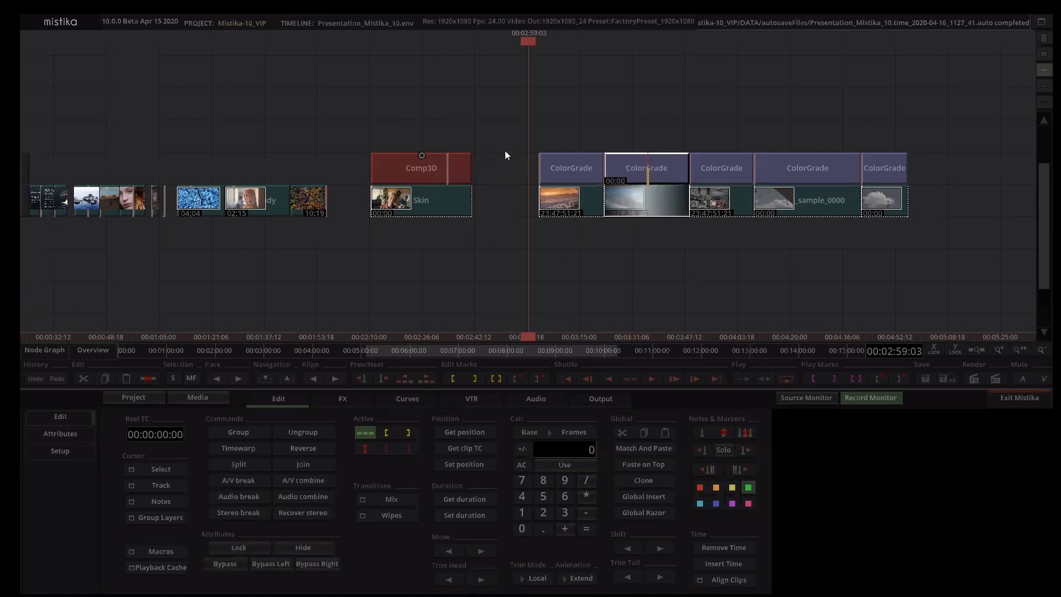
mouse_move(419, 590)
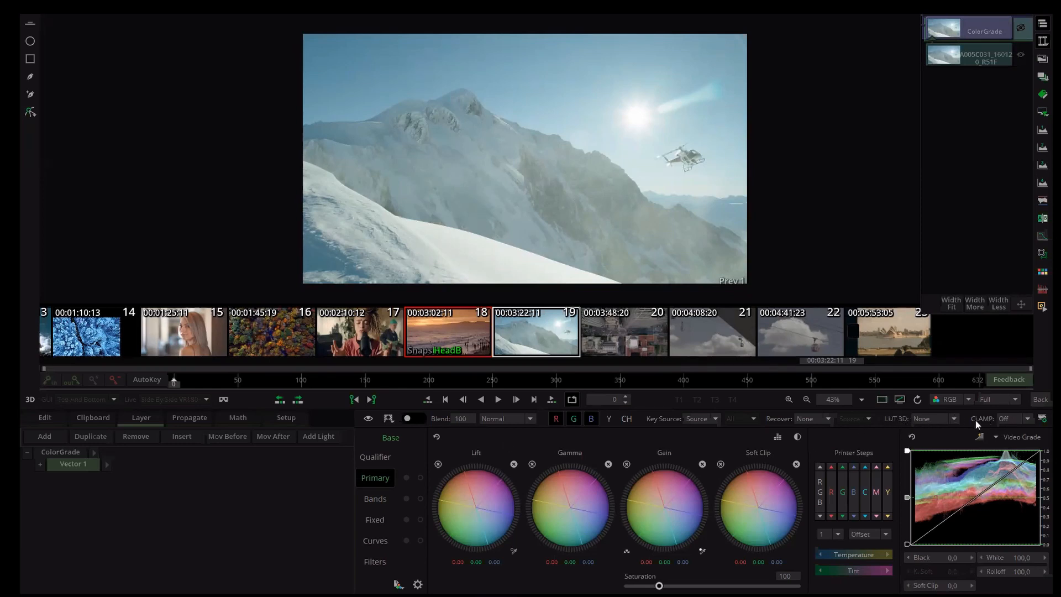
- Inspect the Clamp Settings dialog, then close it
left_click(1042, 420)
left_click_drag(895, 361, 731, 215)
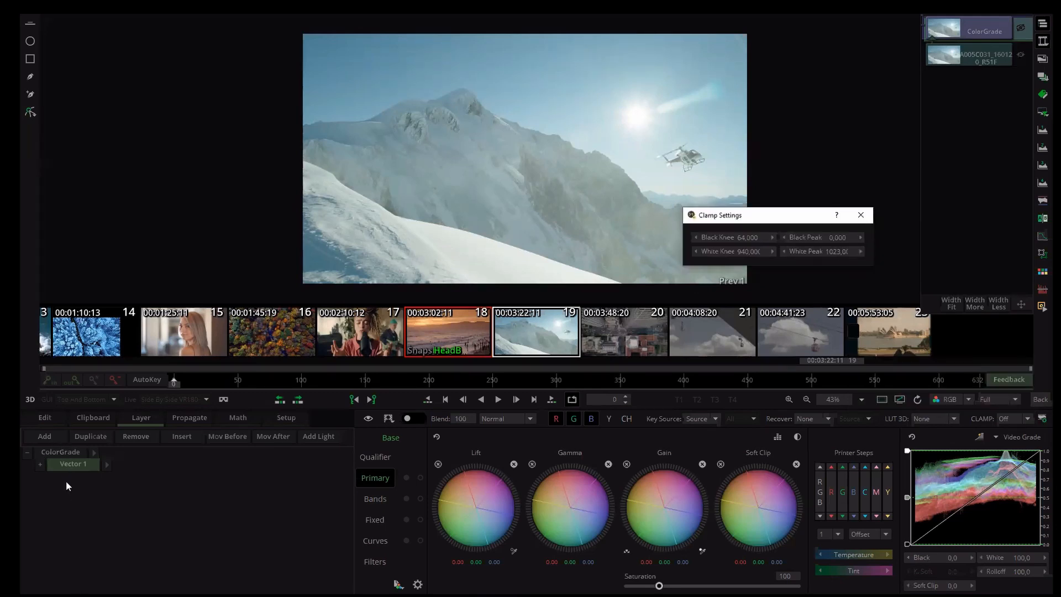
key("Escape")
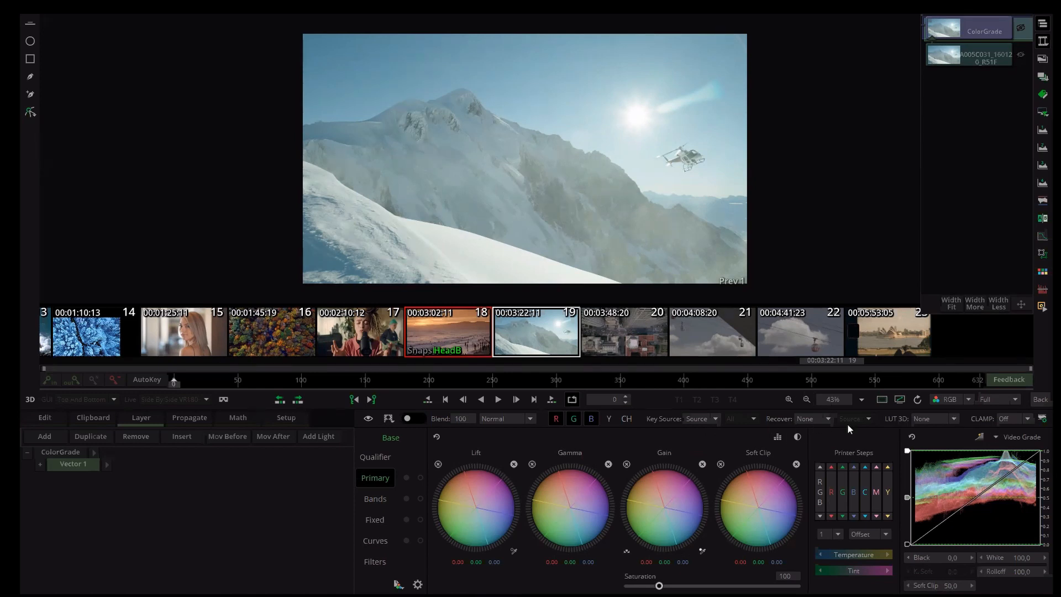
- Browse the Bands, Fixed, Curves and Filters grading sections, returning to Primary
left_click(379, 493)
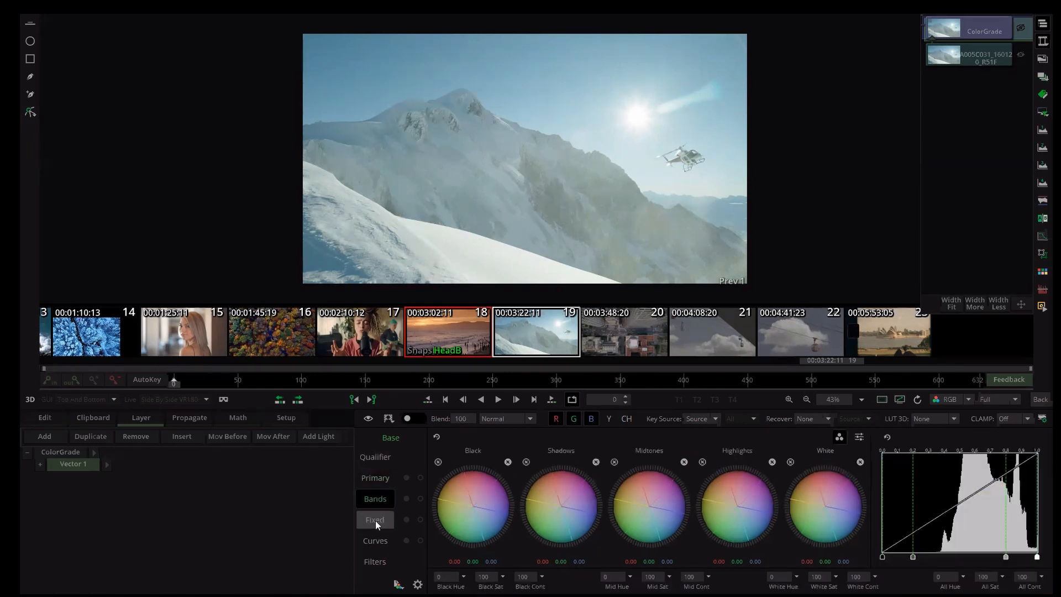
left_click(376, 520)
left_click(374, 541)
left_click(374, 523)
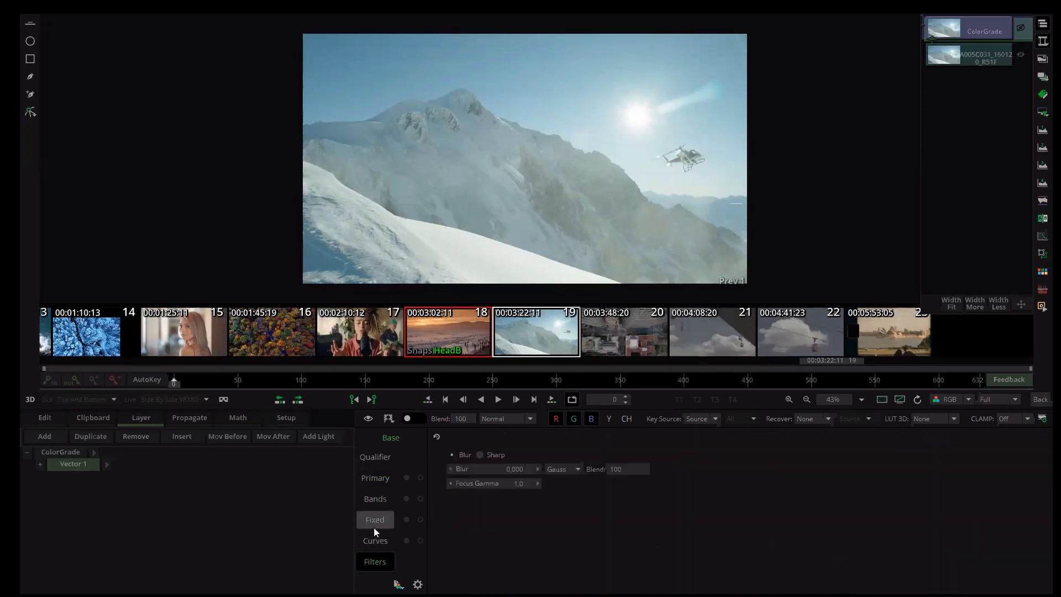
left_click(375, 500)
left_click(374, 479)
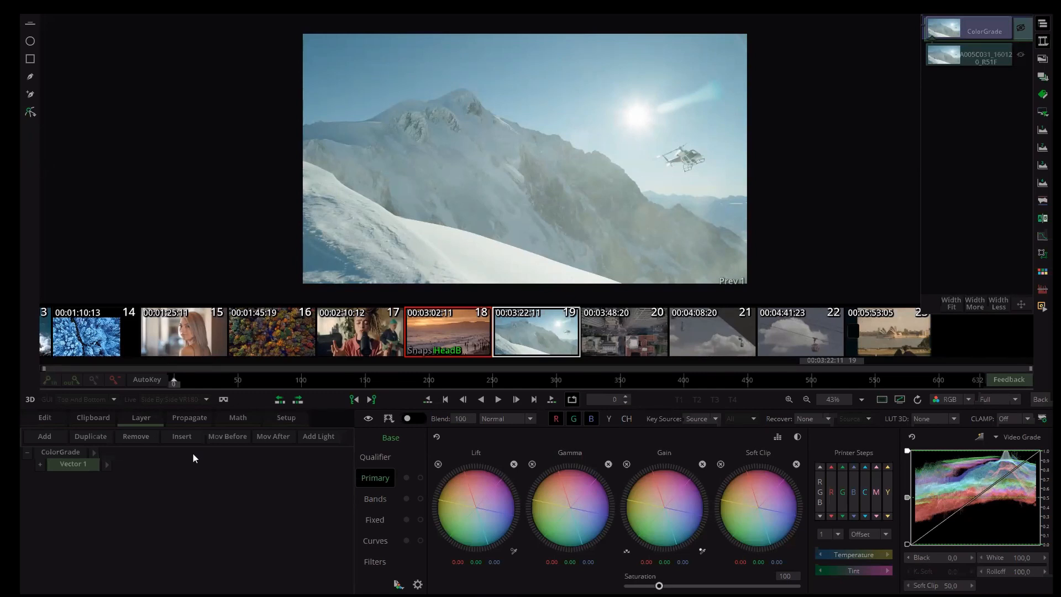
left_click(371, 501)
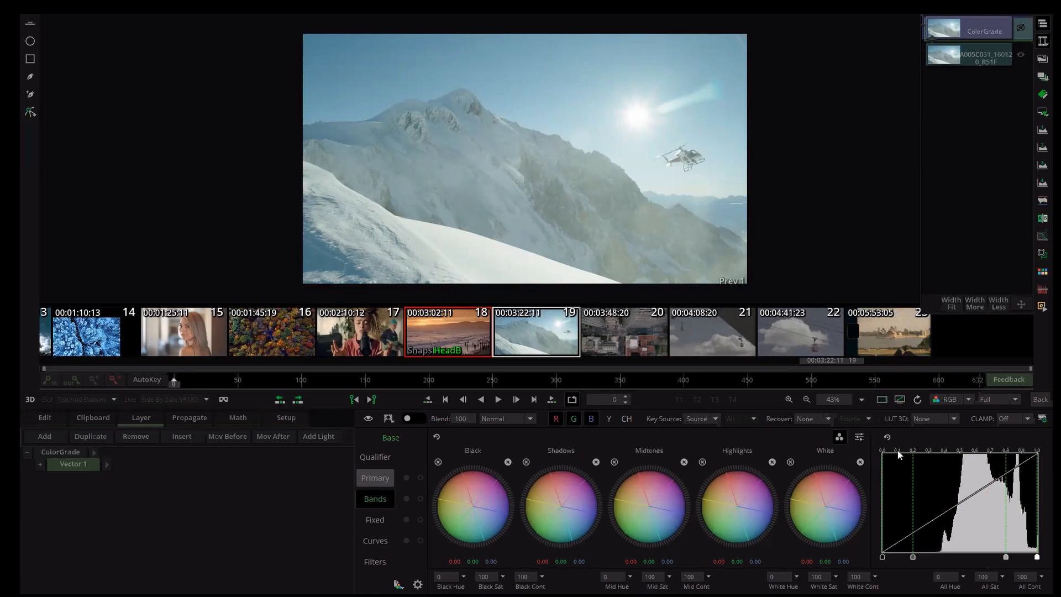
left_click(374, 478)
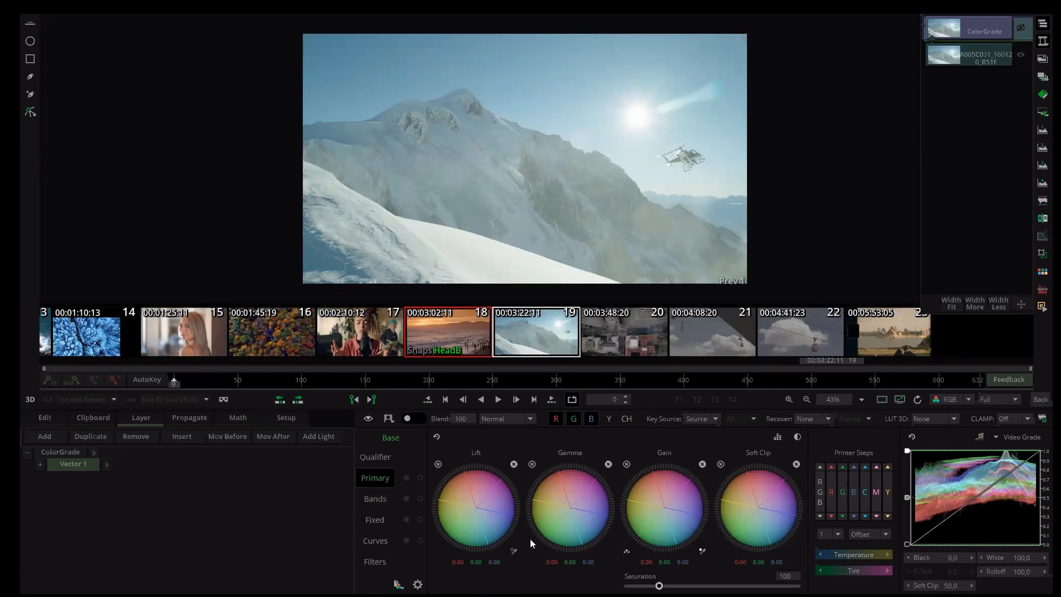
- Adjust the master Lift, Gamma and Gain levels with the colour wheel rings
left_click_drag(450, 482, 683, 495)
left_click_drag(528, 501, 568, 493)
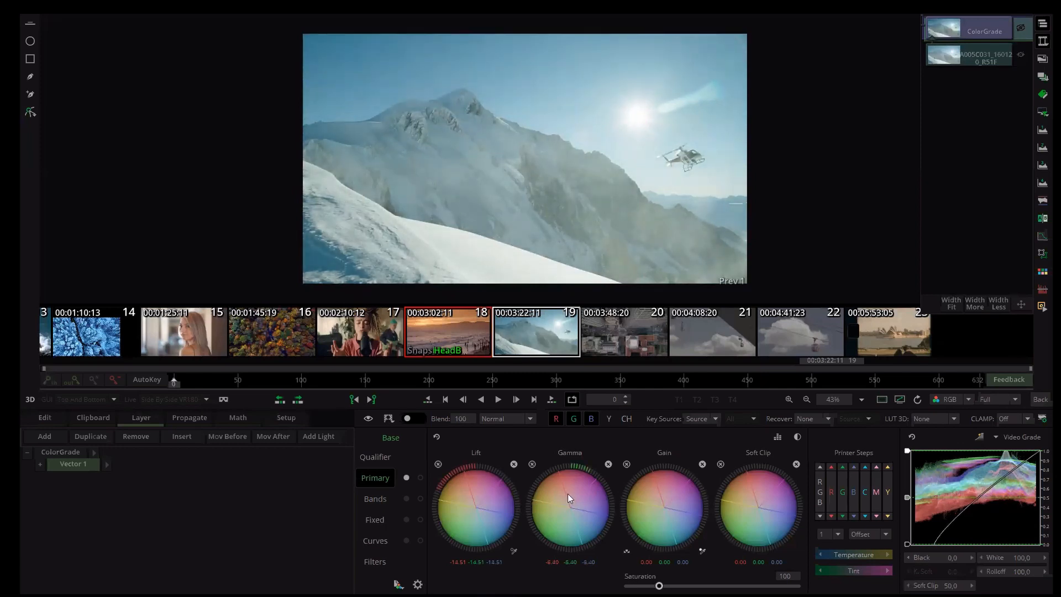
left_click_drag(684, 468, 703, 465)
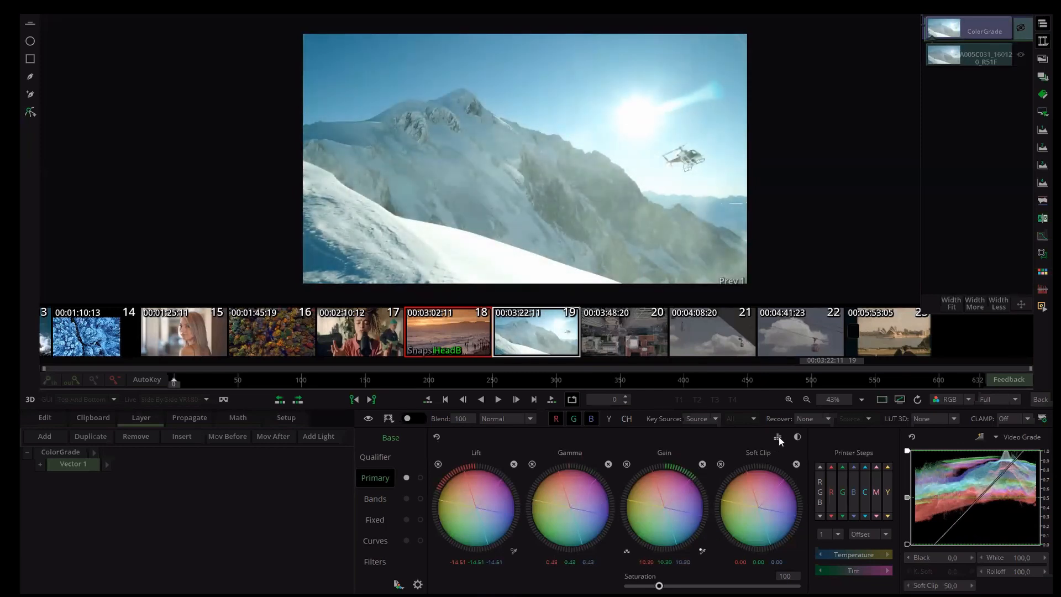
- Switch the wheels to offset mode and raise the Lift Offset level
left_click(778, 437)
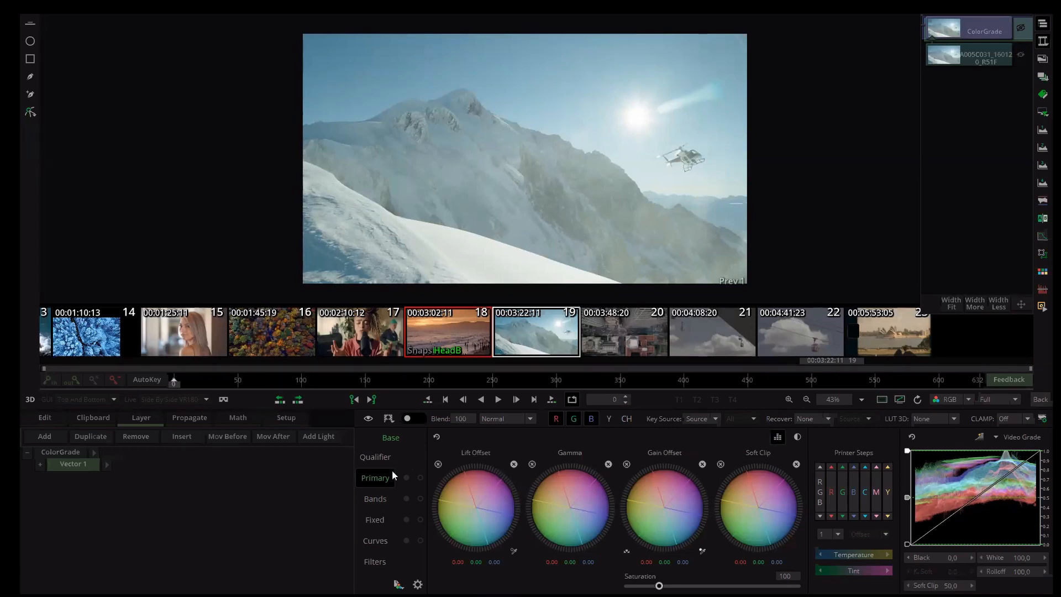
left_click_drag(478, 466, 473, 512)
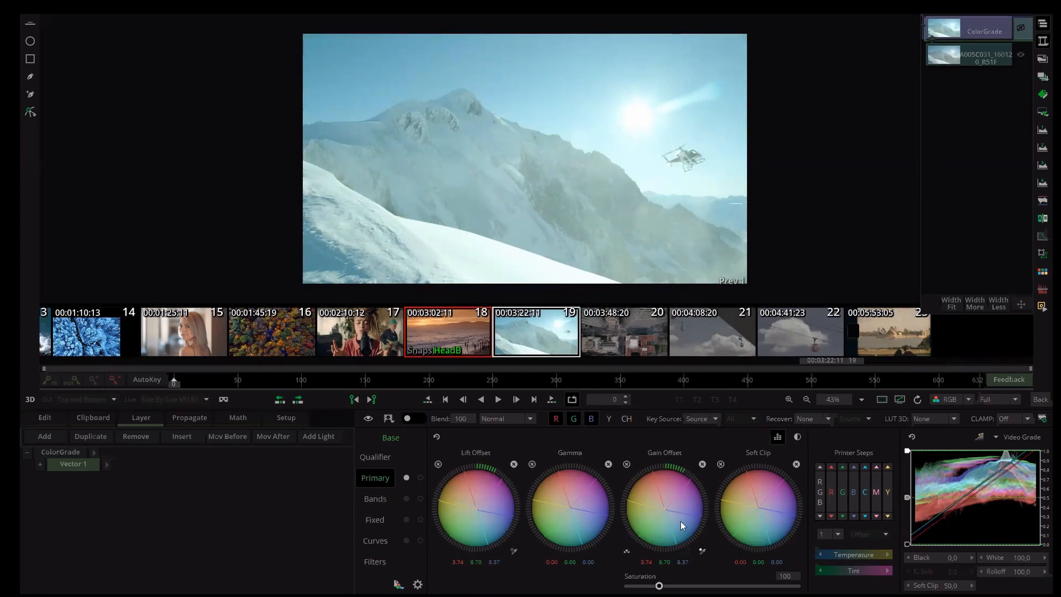
- Switch the wheels to contrast mode, raise the Lift Cont level, and return to standard wheels
left_click(796, 437)
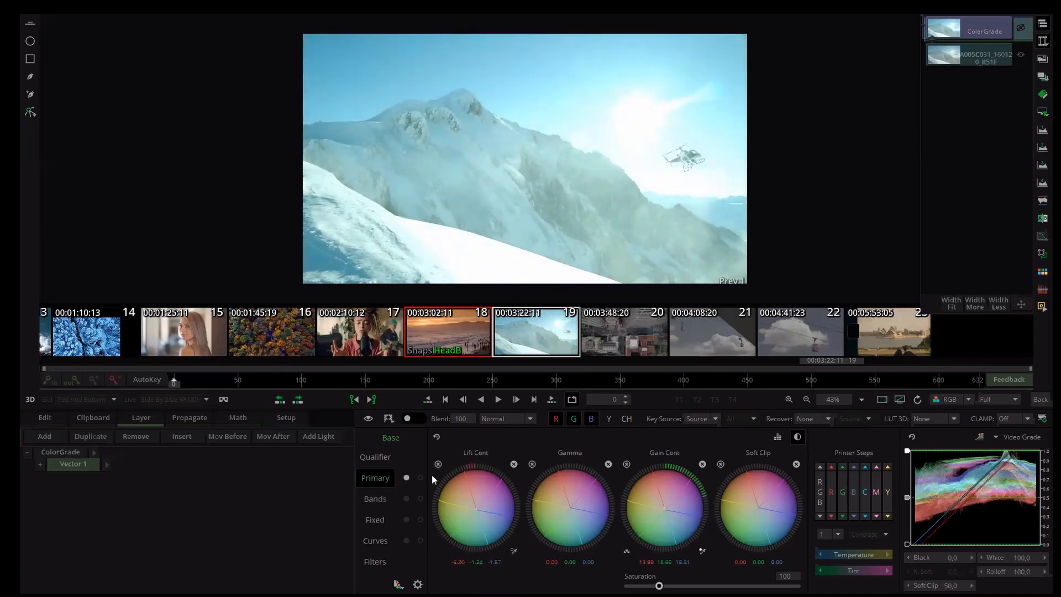
left_click_drag(432, 475, 504, 459)
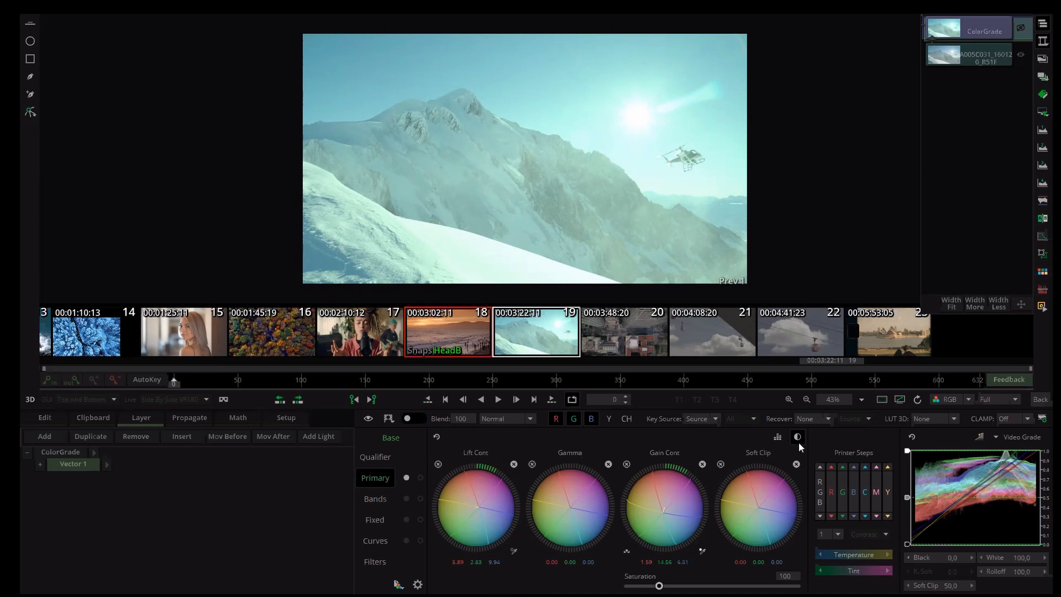
left_click(776, 438)
left_click(777, 439)
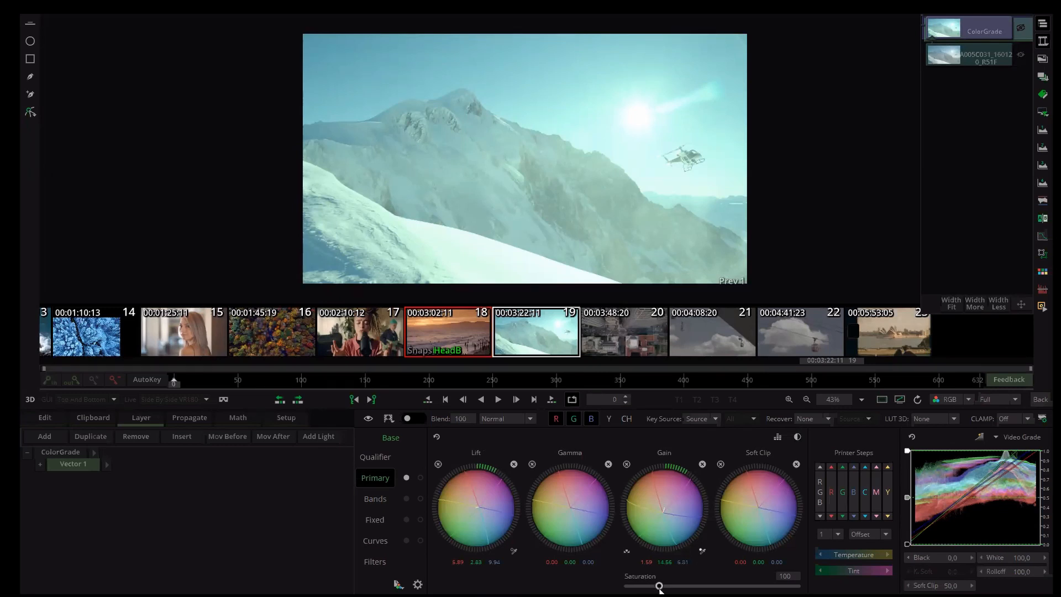
- Raise saturation to 189, then reset the colour wheels and saturation to defaults
left_click_drag(658, 589, 692, 593)
left_click(436, 437)
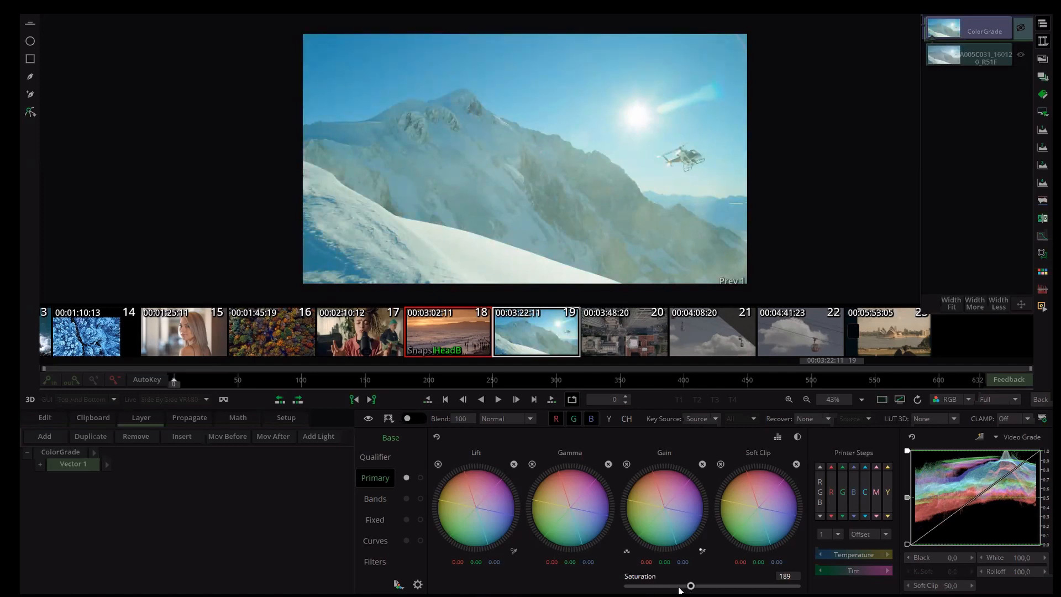
left_click(659, 586)
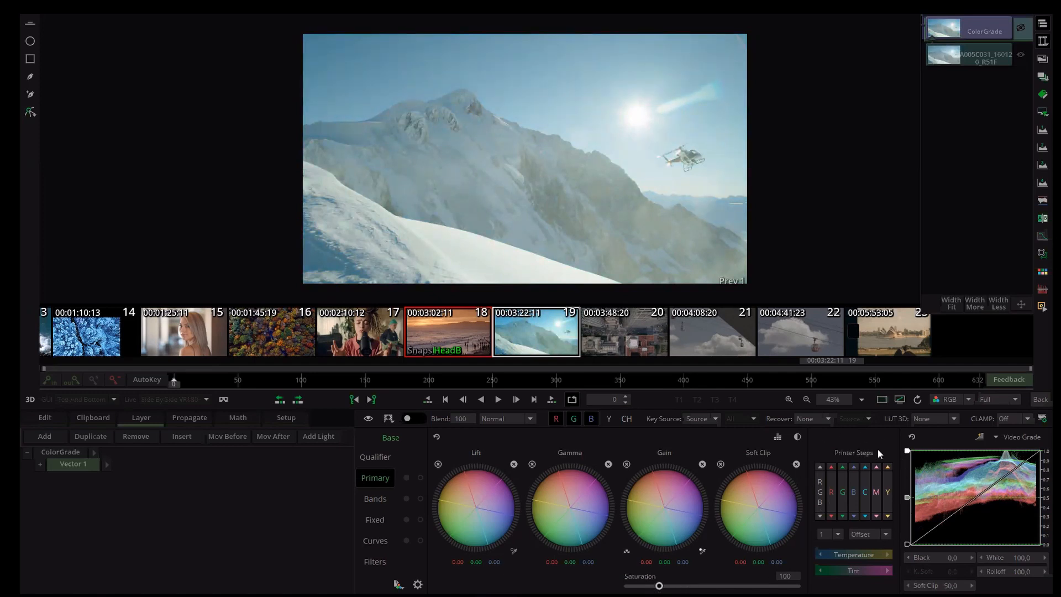
- Apply Printer Steps, raising red twice and cyan five times, then lowering cyan three times
left_click(831, 466)
left_click(831, 467)
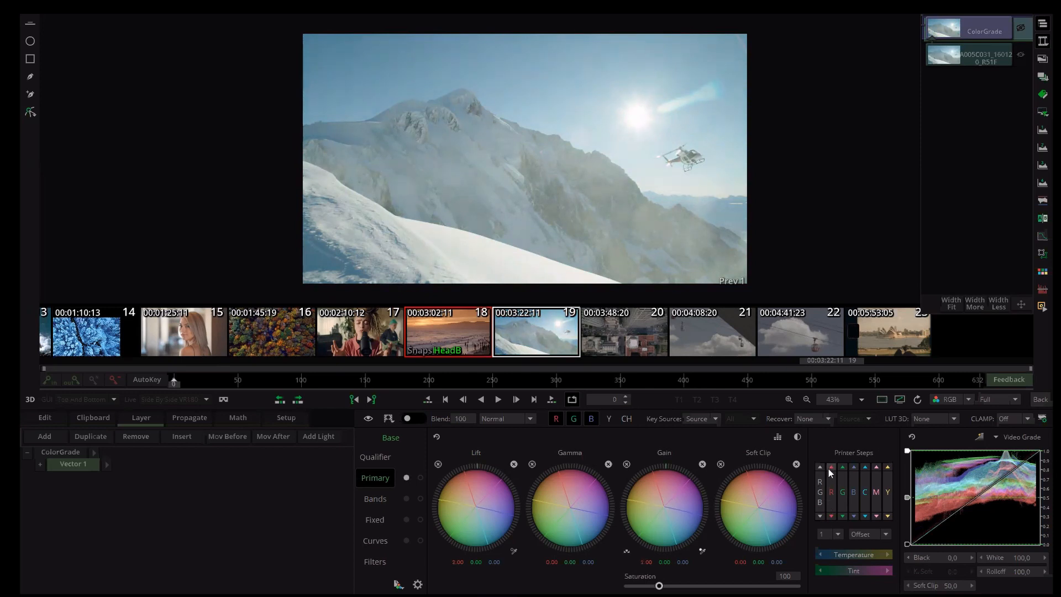
left_click(865, 467)
left_click(866, 466)
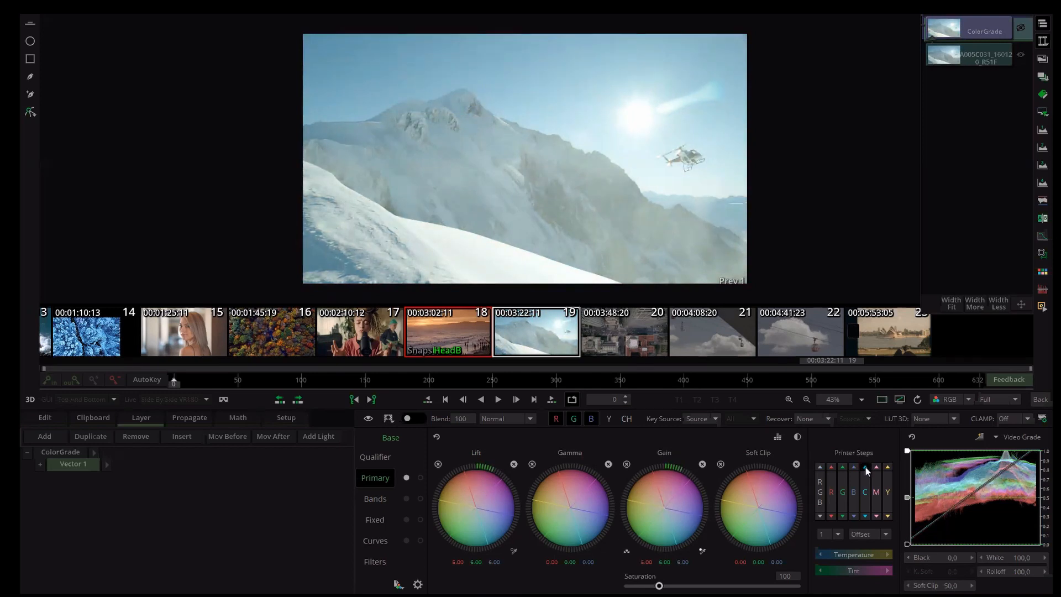
left_click(865, 467)
left_click(866, 467)
left_click(865, 469)
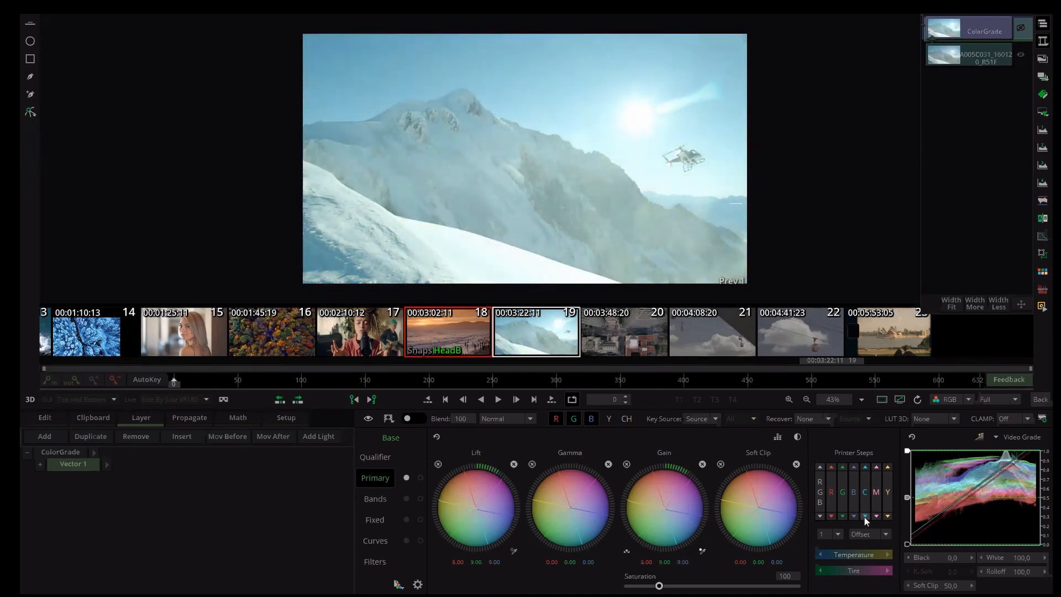
left_click(864, 516)
left_click(864, 516)
left_click(864, 515)
left_click(863, 515)
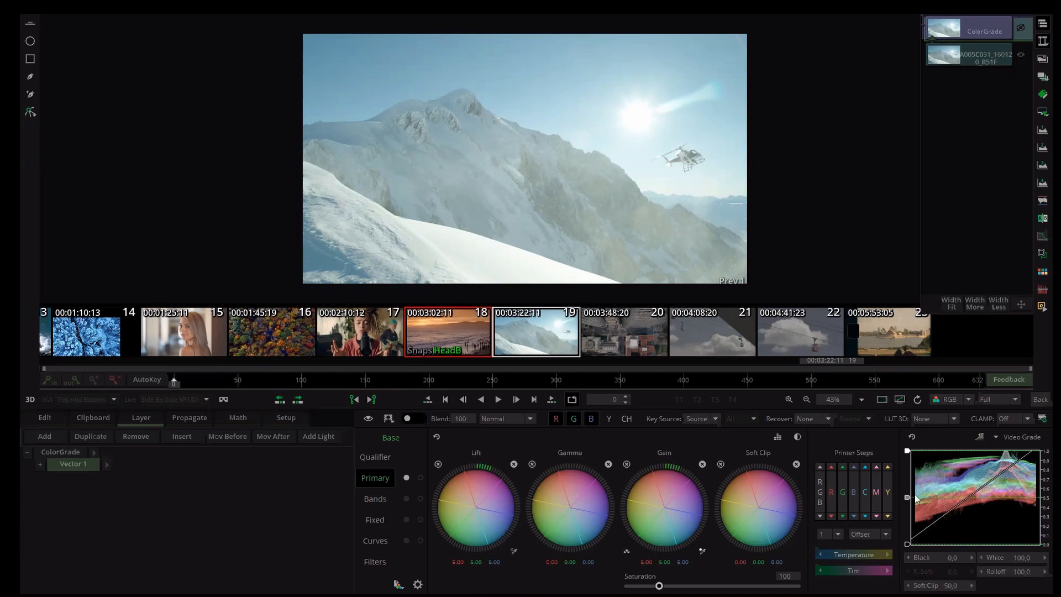
- Review the Printer Steps mode options, then adjust the Temperature control to tint the image pink
left_click(837, 535)
left_click(883, 534)
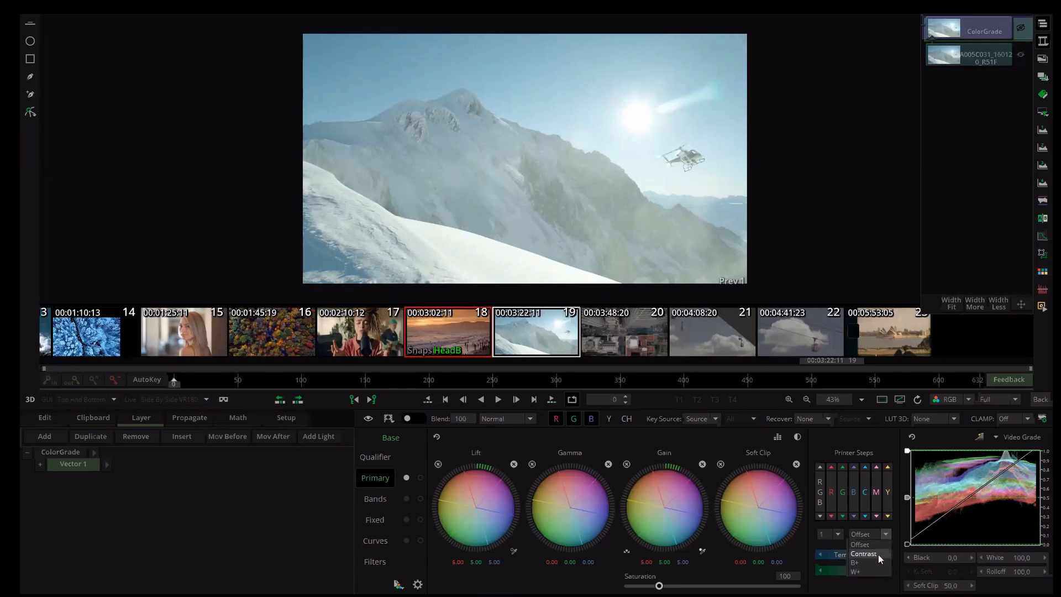
left_click(830, 590)
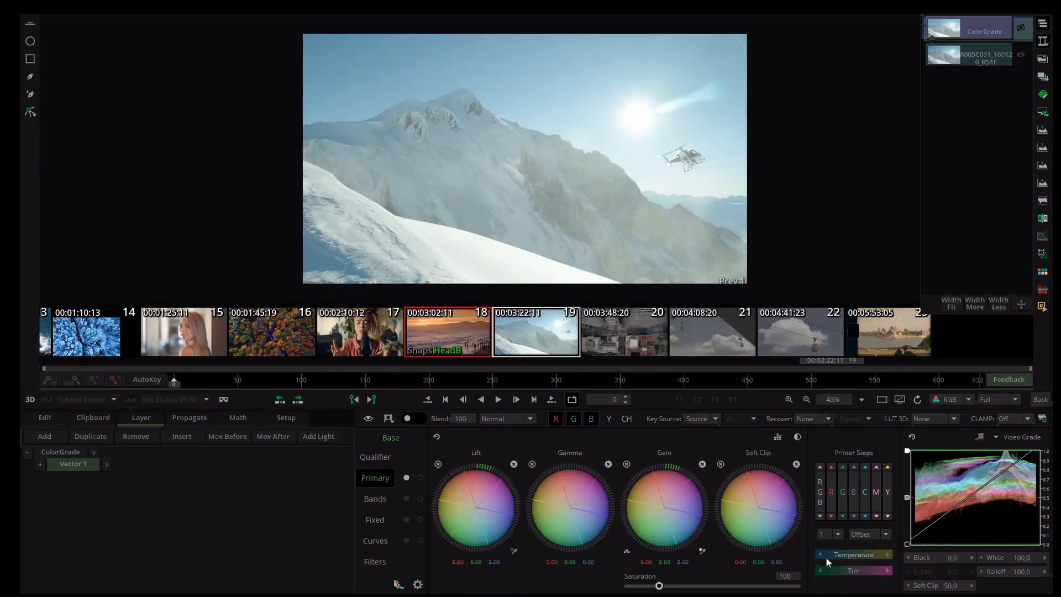
left_click_drag(840, 554, 855, 571)
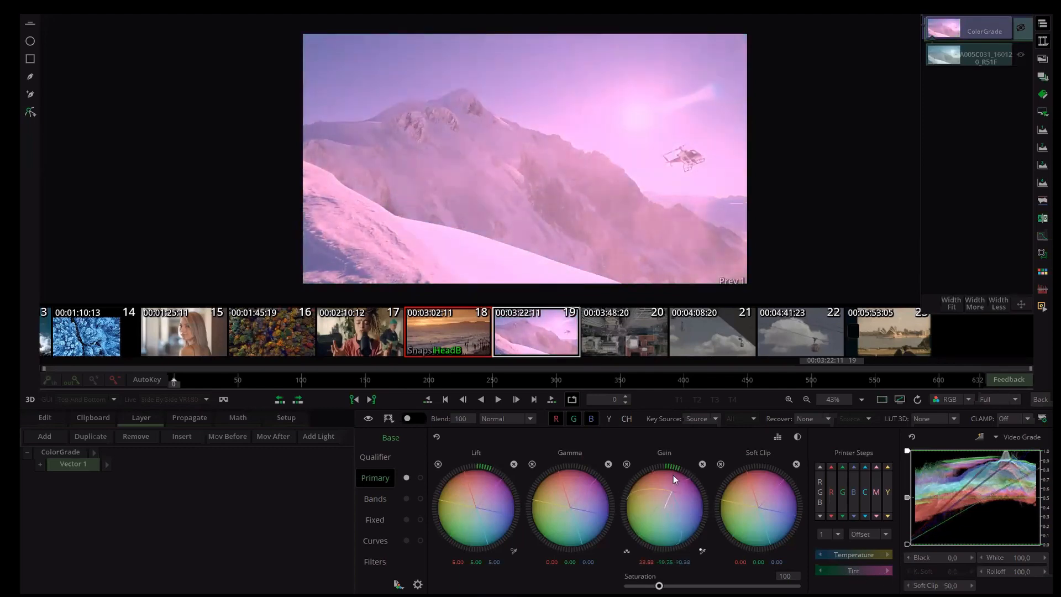
- Remove the pink cast by adjusting the Gain wheel and resetting the grade, with saturation at 161
left_click_drag(673, 476, 679, 588)
left_click(436, 436)
right_click(679, 587)
left_click(668, 506)
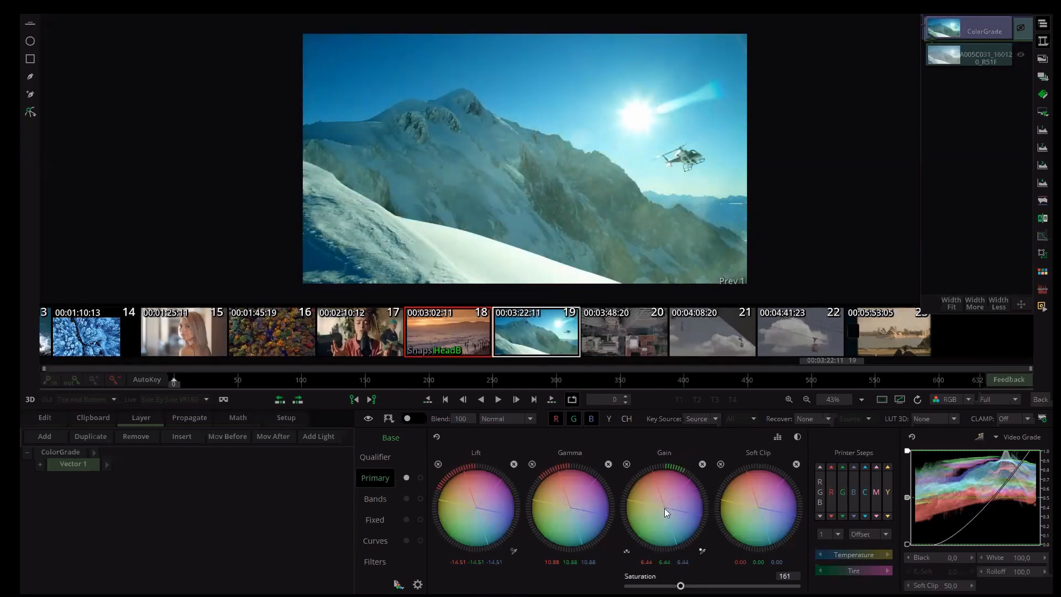
- Fine-tune the balance with the Printer Steps cyan and Temperature arrows, and review the step-size options
left_click(864, 516)
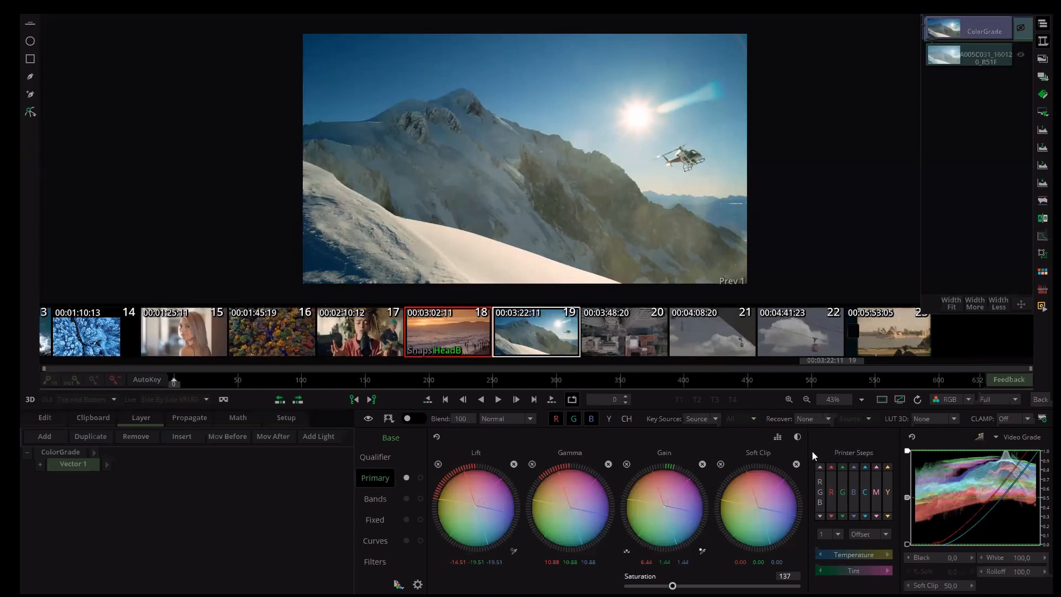
left_click(837, 534)
left_click(821, 555)
left_click(886, 555)
left_click(838, 535)
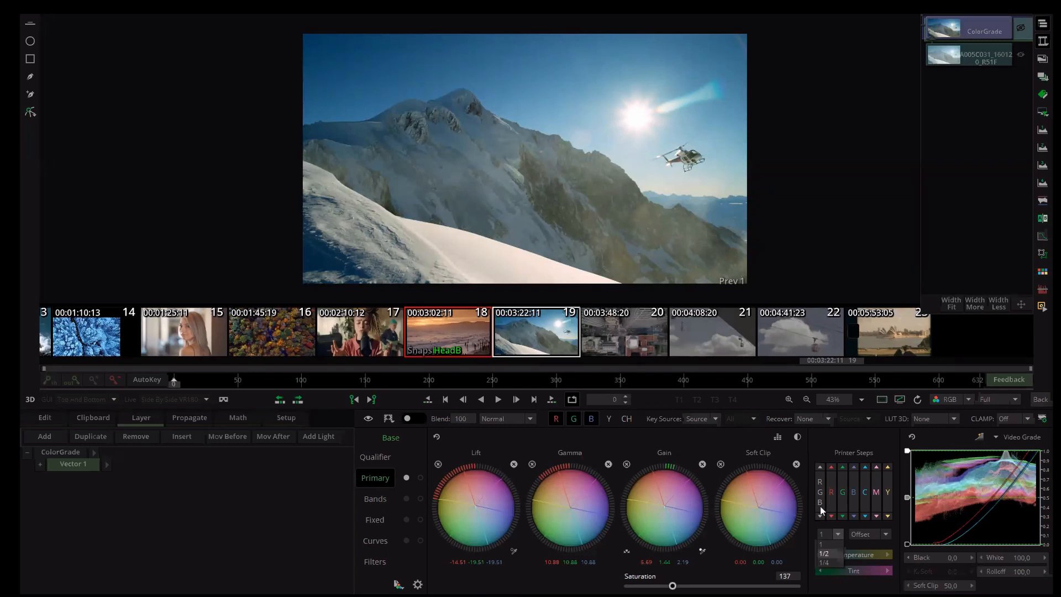
left_click(825, 436)
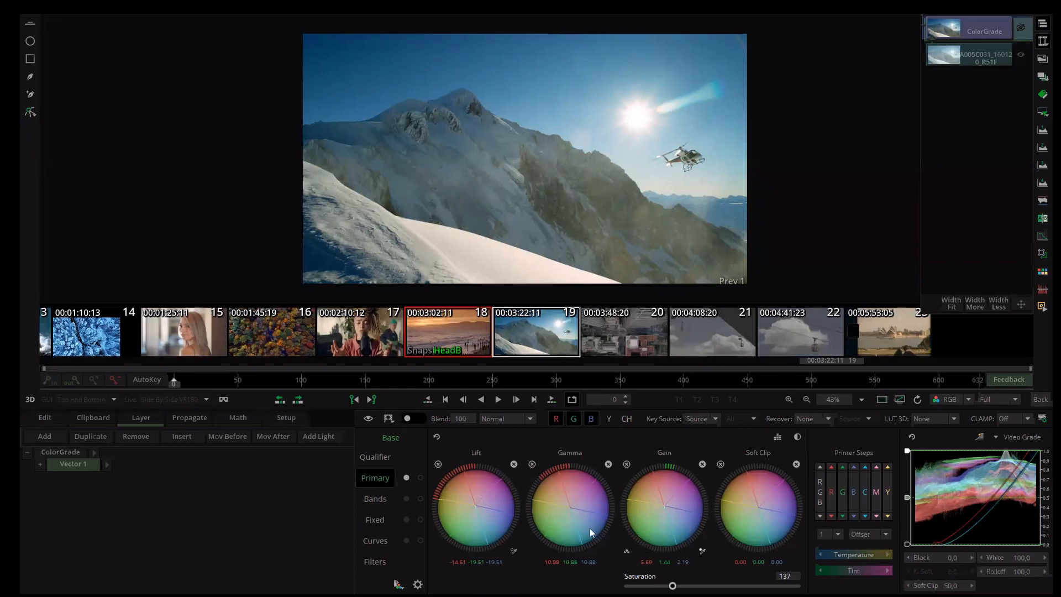
- Nudge the Gamma wheel, undo it, and switch the curve scope to Scope From Input
left_click_drag(573, 508, 575, 512)
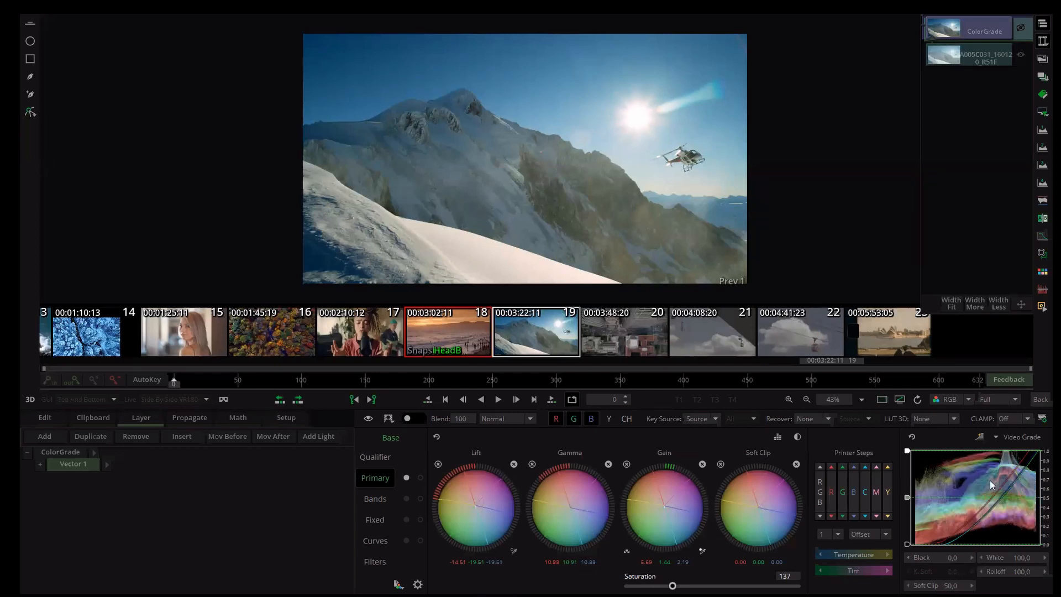
key("ctrl+z")
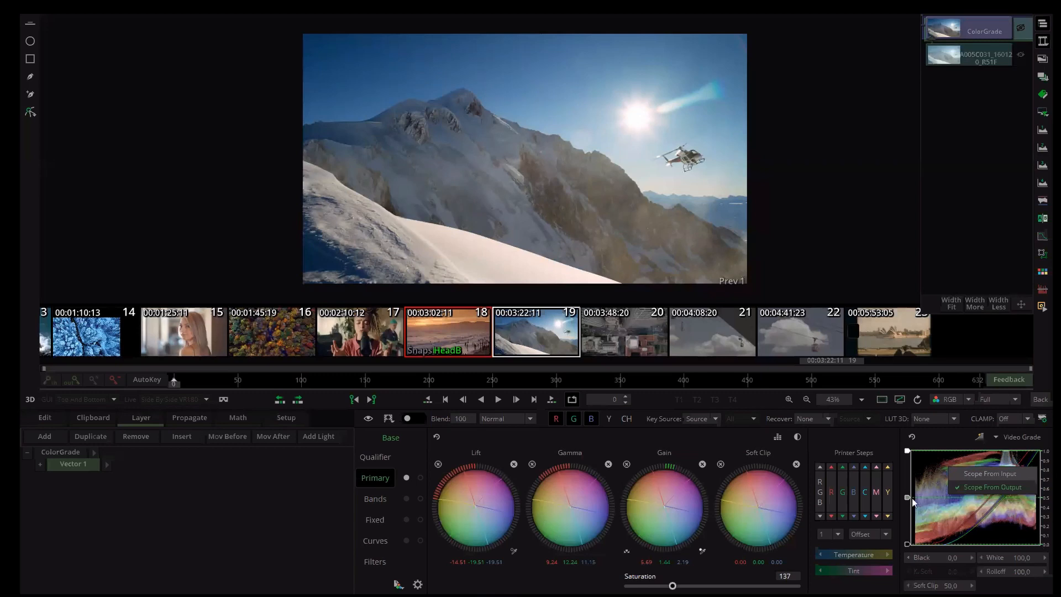
left_click(990, 474)
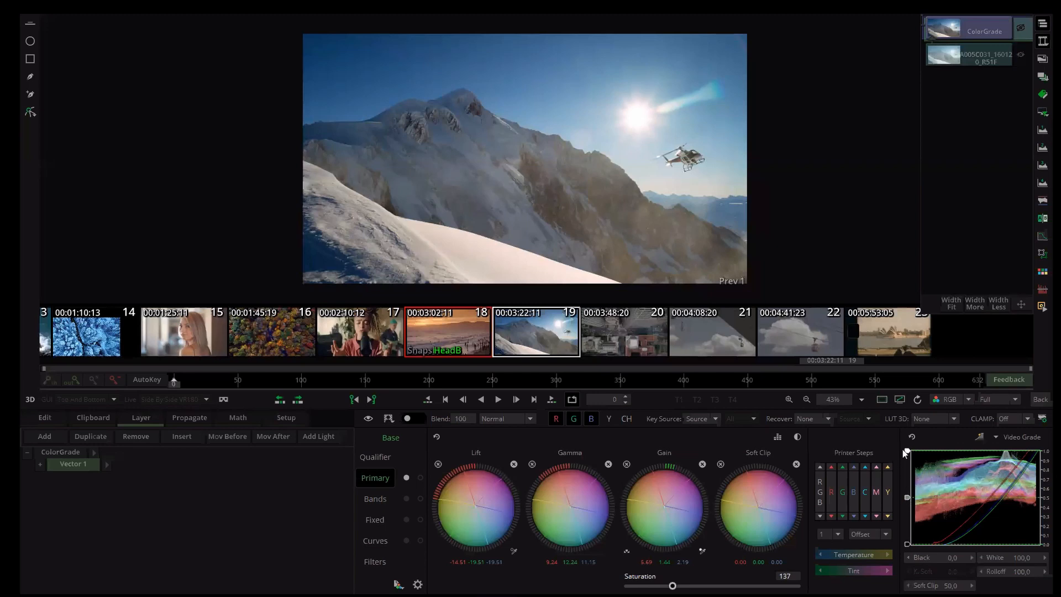
key("1")
key("1")
left_click_drag(906, 450, 906, 473)
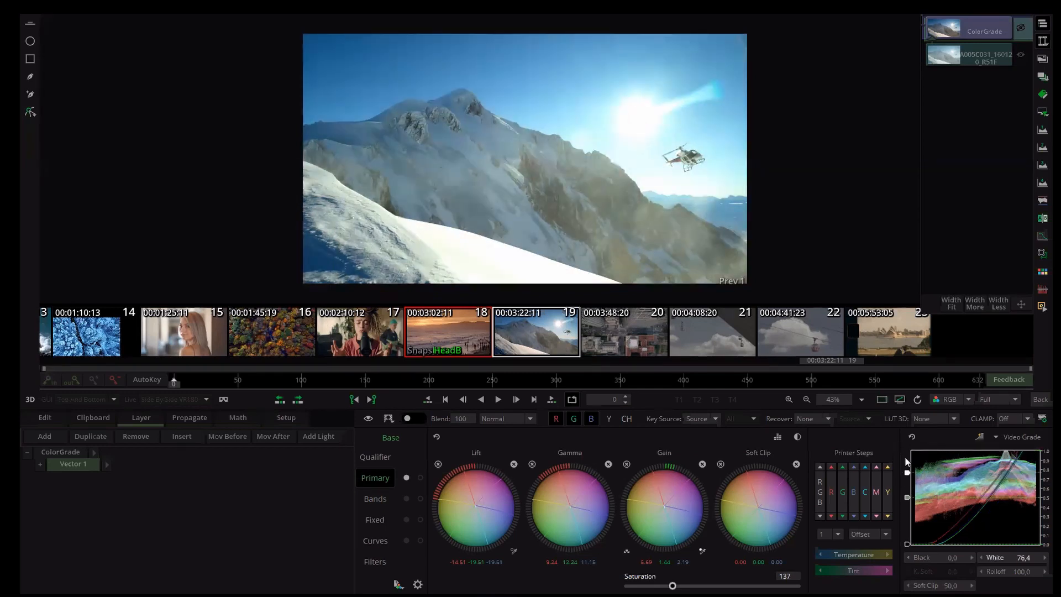
key("ctrl+z")
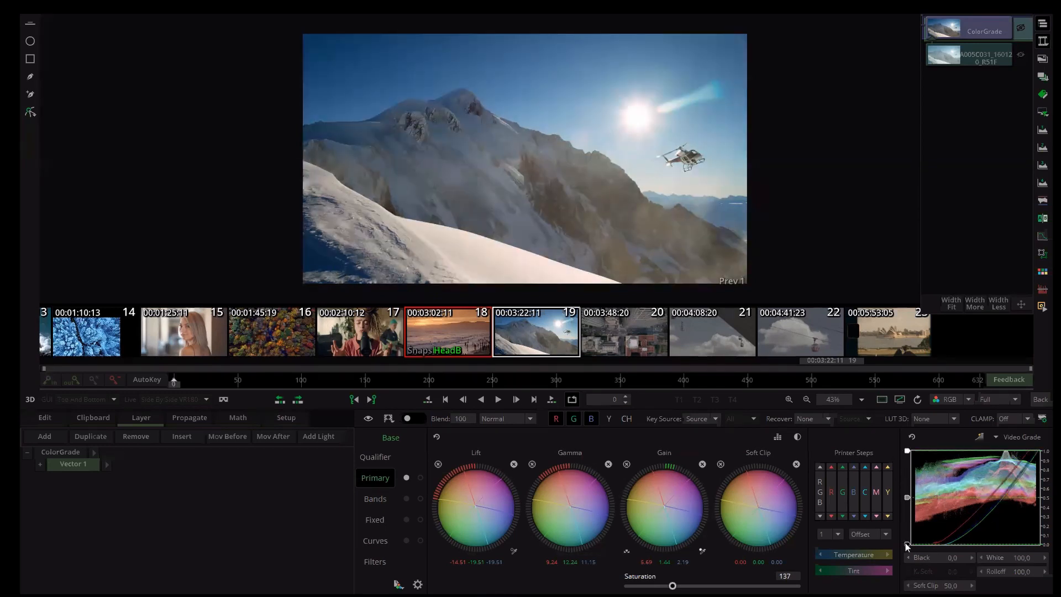
- Raise the grade curve's Black to 30.5 and Soft Clip to 52.3, and shift the Gamma wheel's colour balance
left_click_drag(907, 498, 906, 516)
left_click_drag(930, 559, 907, 527)
left_click_drag(698, 461, 907, 515)
left_click_drag(640, 480, 467, 469)
left_click_drag(671, 476, 709, 479)
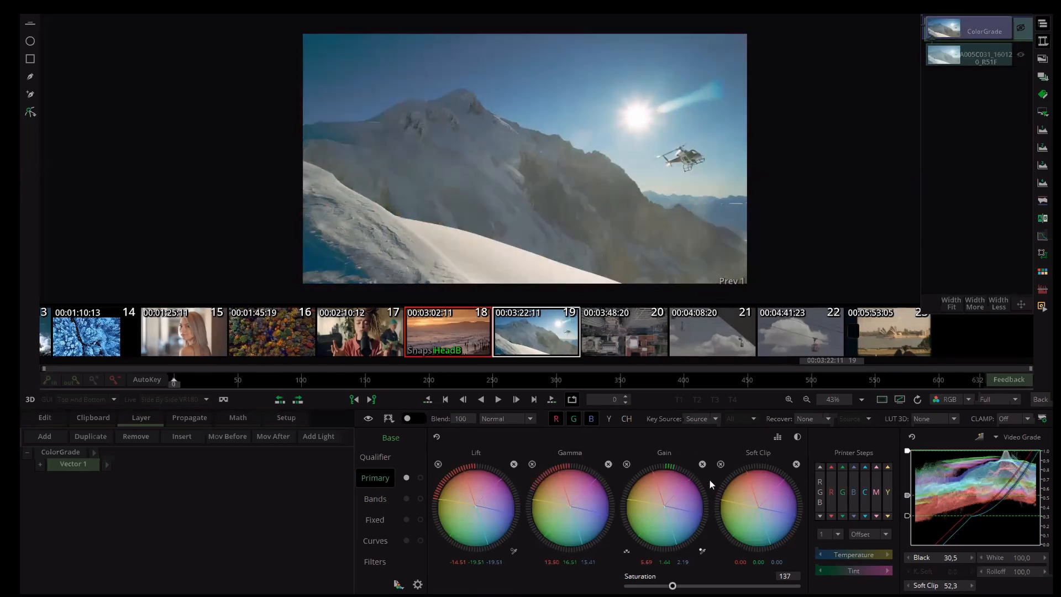
- Rebalance the Gamma wheel and reset the curve's Black to 0
left_click_drag(539, 469, 497, 472)
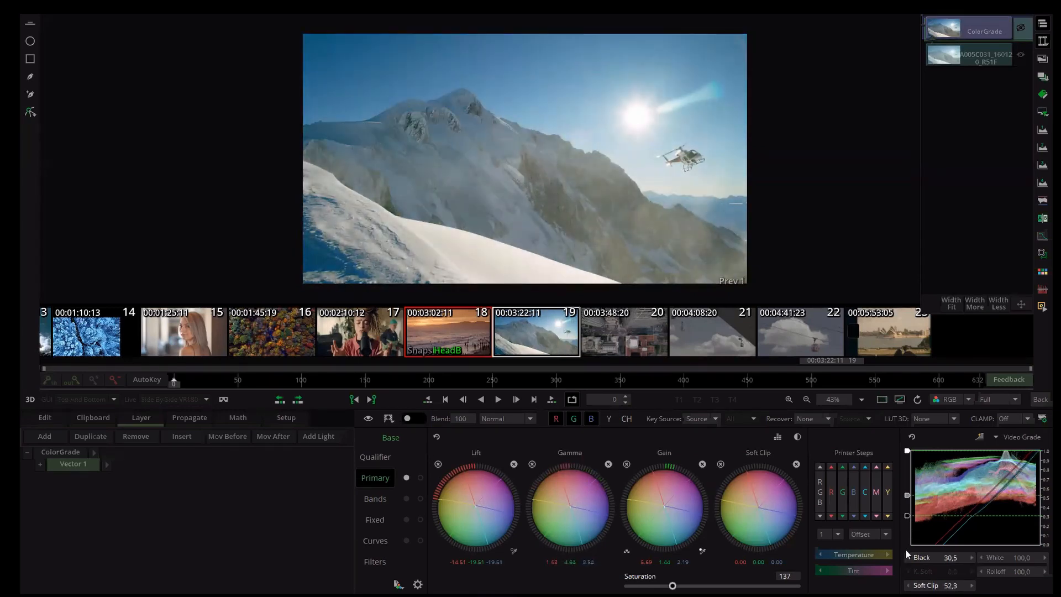
left_click(906, 557)
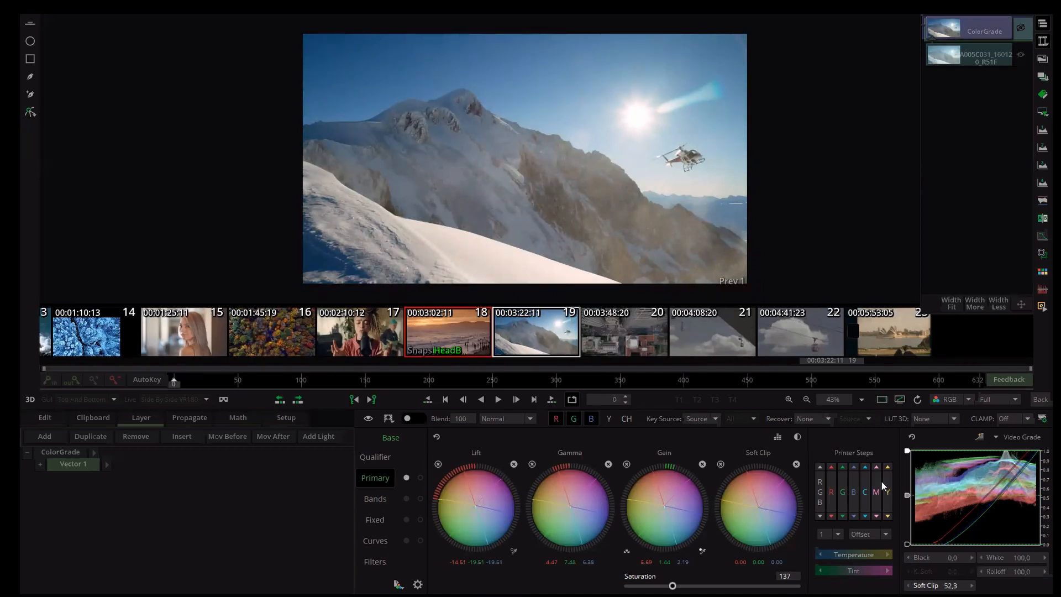
- Switch the curve mode to HDR and back to Video Grade
left_click(997, 437)
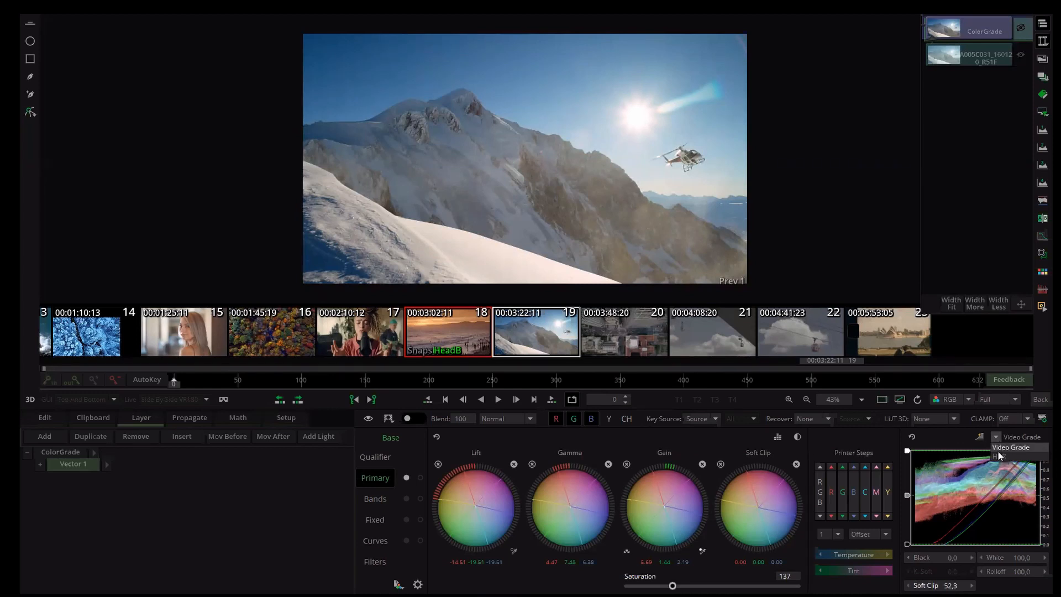
left_click(1007, 456)
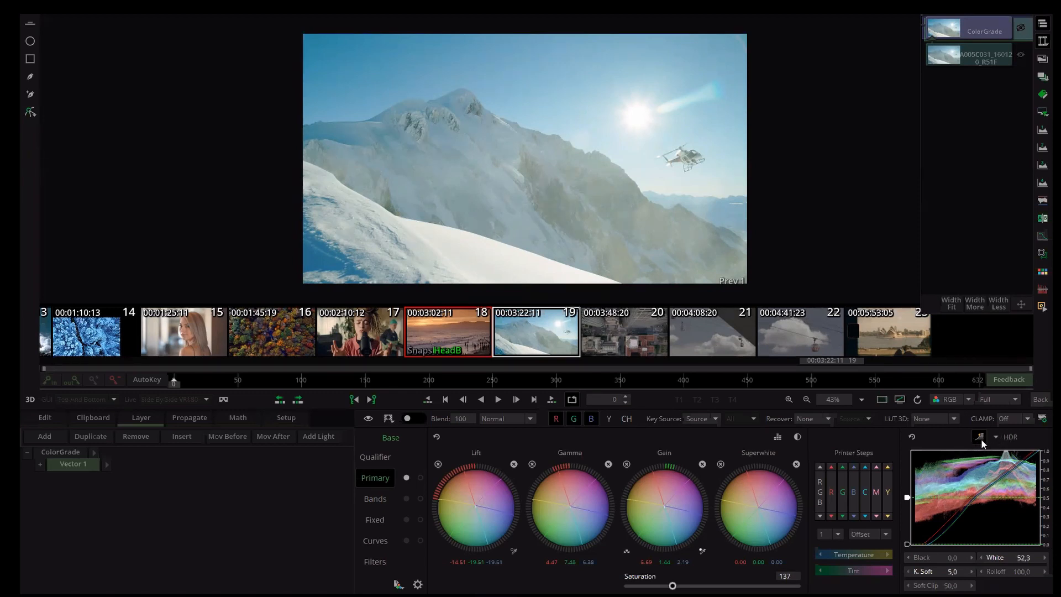
left_click(997, 437)
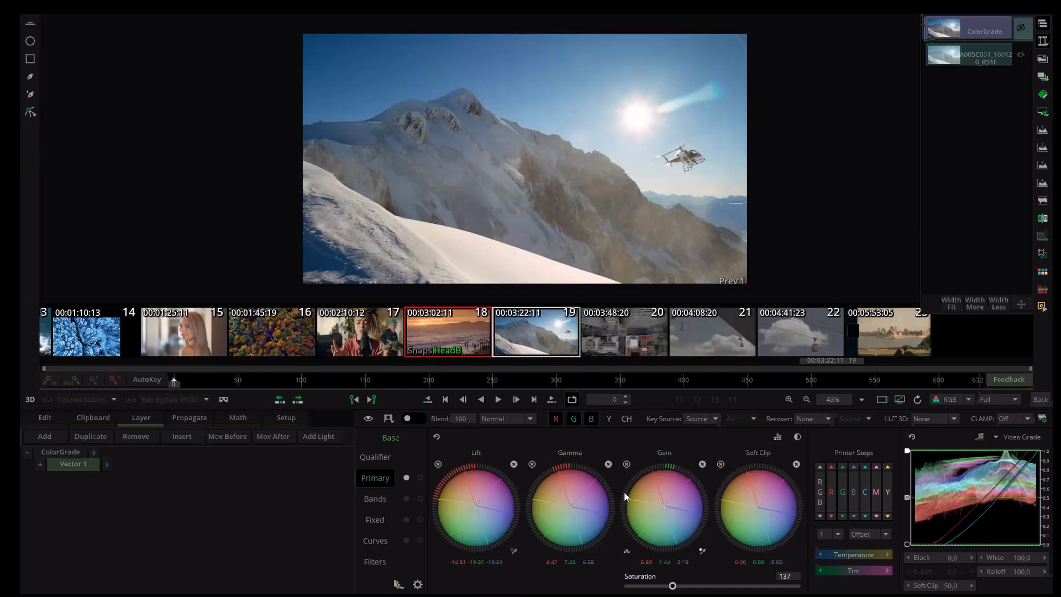
- Rebalance the Gamma wheel and lower the Lift and Gamma levels
left_click_drag(563, 472, 637, 513)
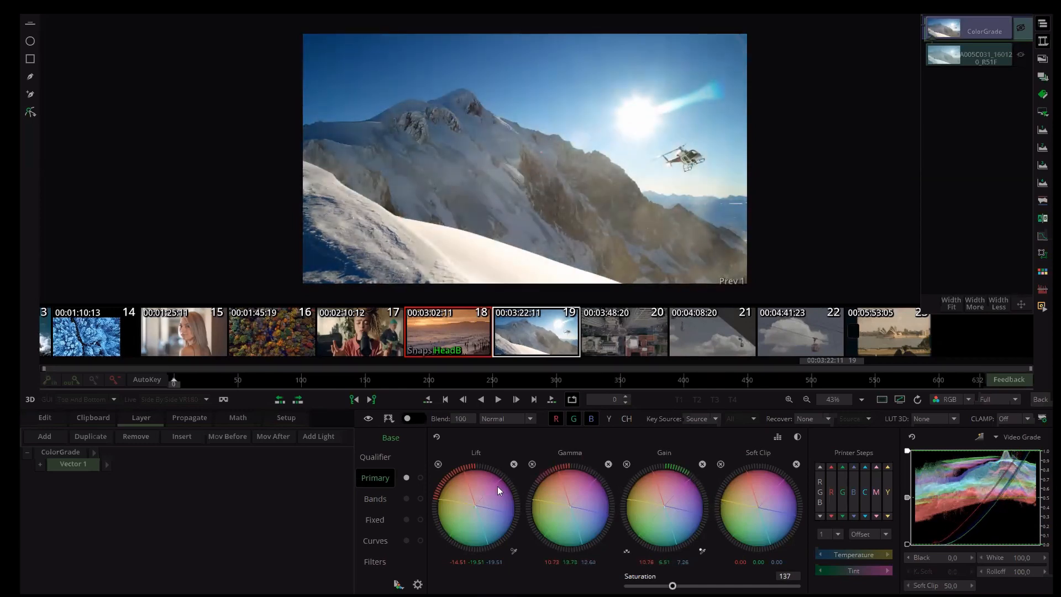
left_click_drag(509, 485, 570, 500)
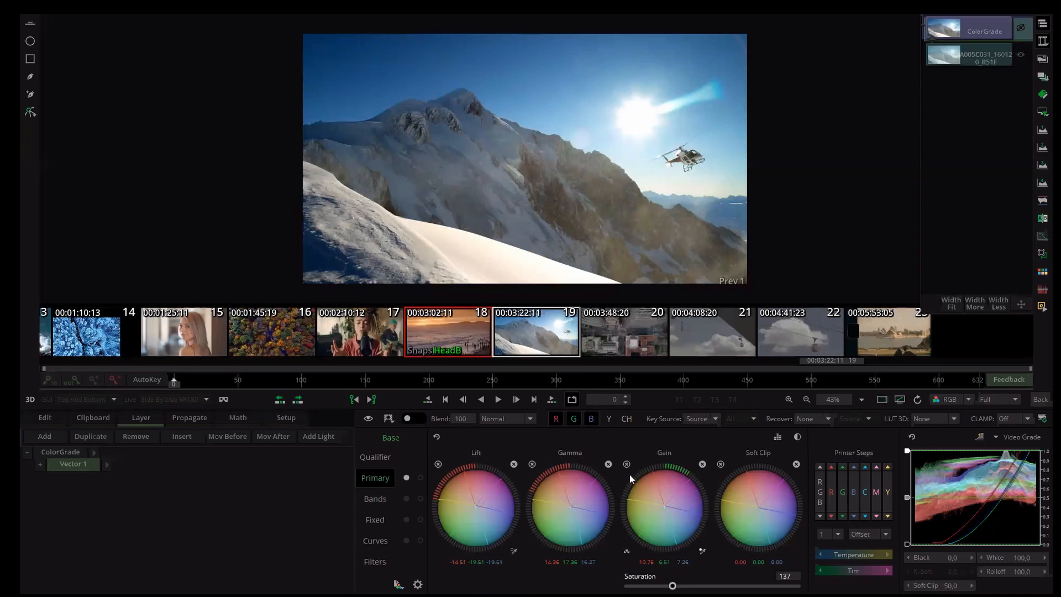
left_click(532, 464)
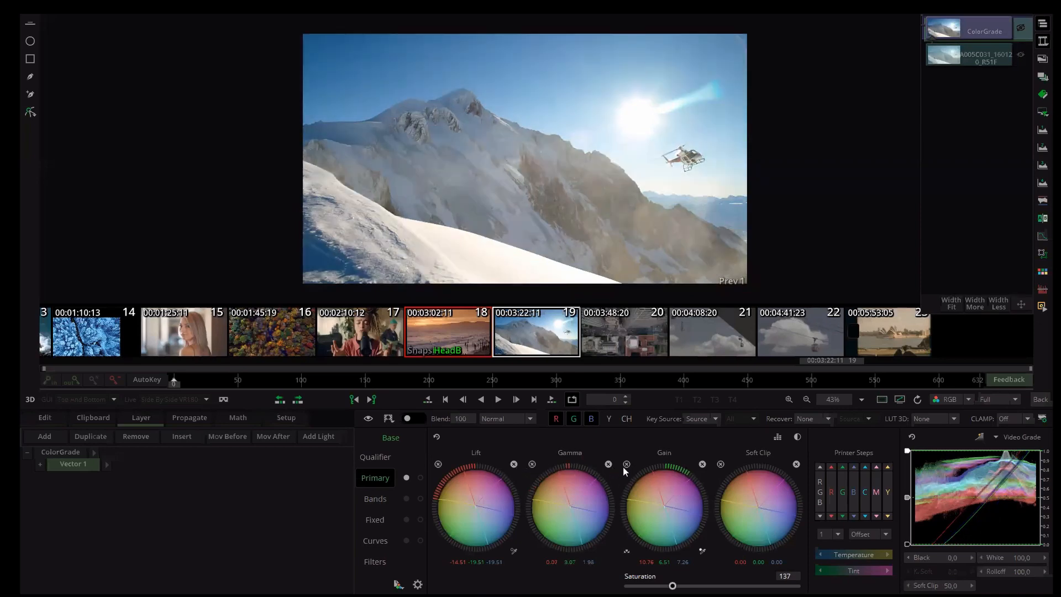
scroll(560, 476, "up", 3)
left_click_drag(552, 112, 529, 475)
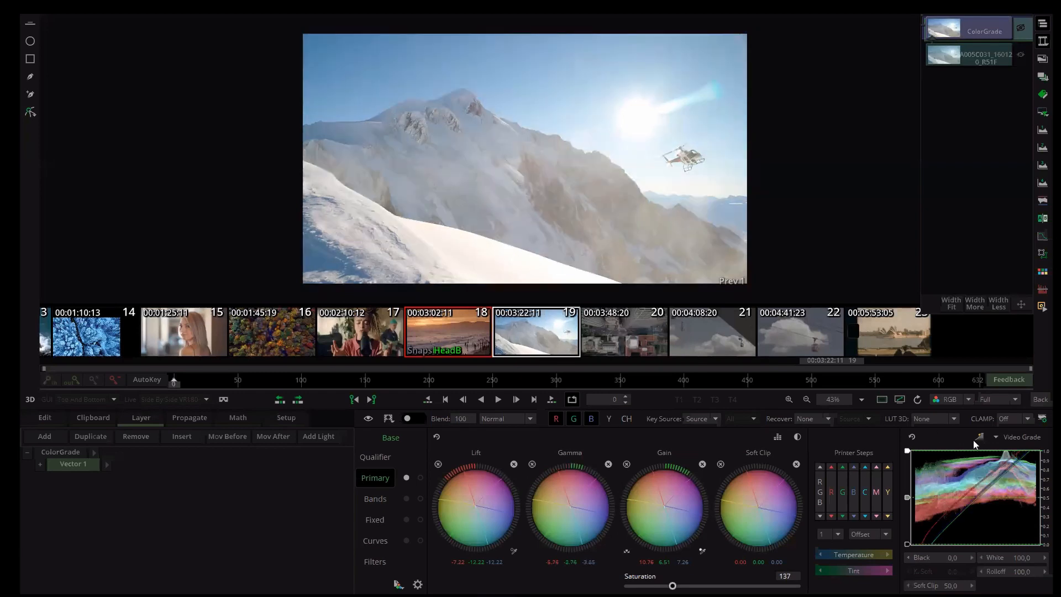
- Enable the superwhite option and lower the curve's White to 66.7
left_click(979, 438)
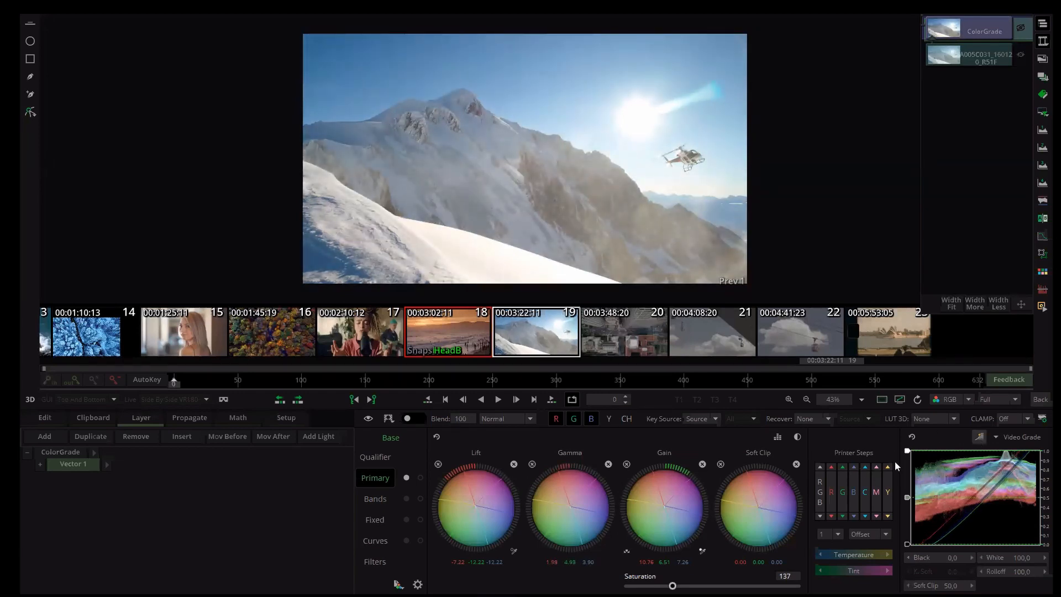
left_click_drag(908, 452, 907, 482)
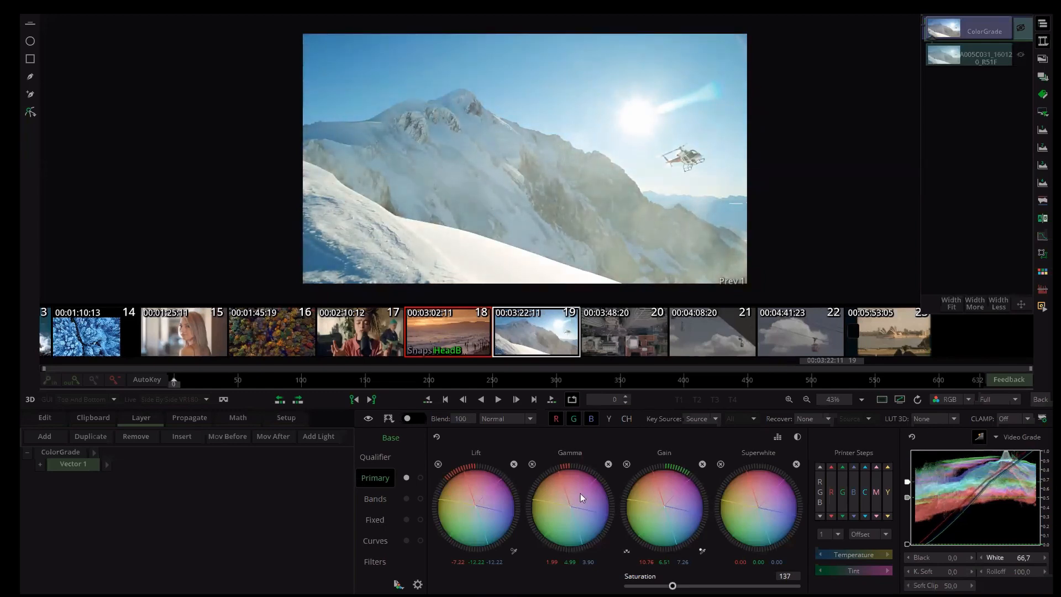
- Fine-tune the colour balance of the Gamma and Lift wheels
left_click_drag(580, 468, 410, 456)
left_click_drag(499, 453, 456, 469)
left_click_drag(524, 463, 619, 472)
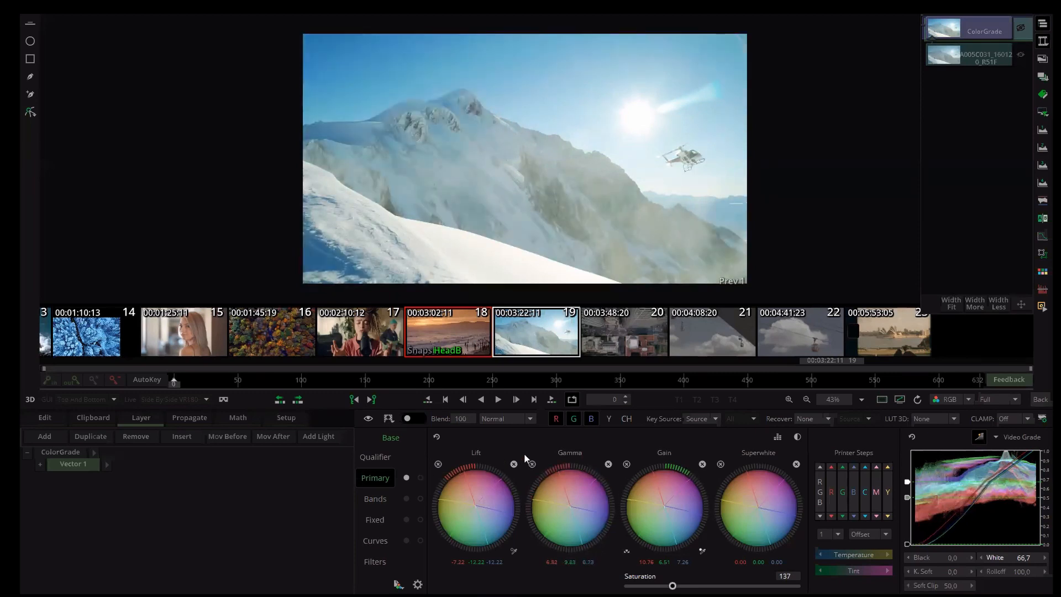
left_click_drag(469, 449, 503, 454)
- Open the waveform scope beside the viewer to inspect the grade
left_click(1042, 135)
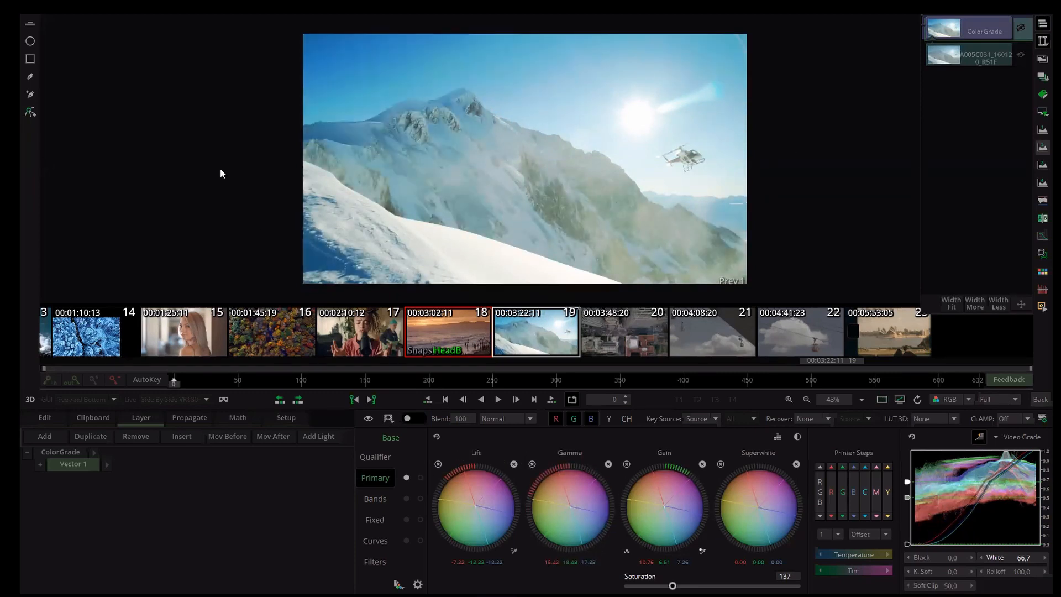
scroll(221, 171, "down", 1)
scroll(226, 185, "up", 2)
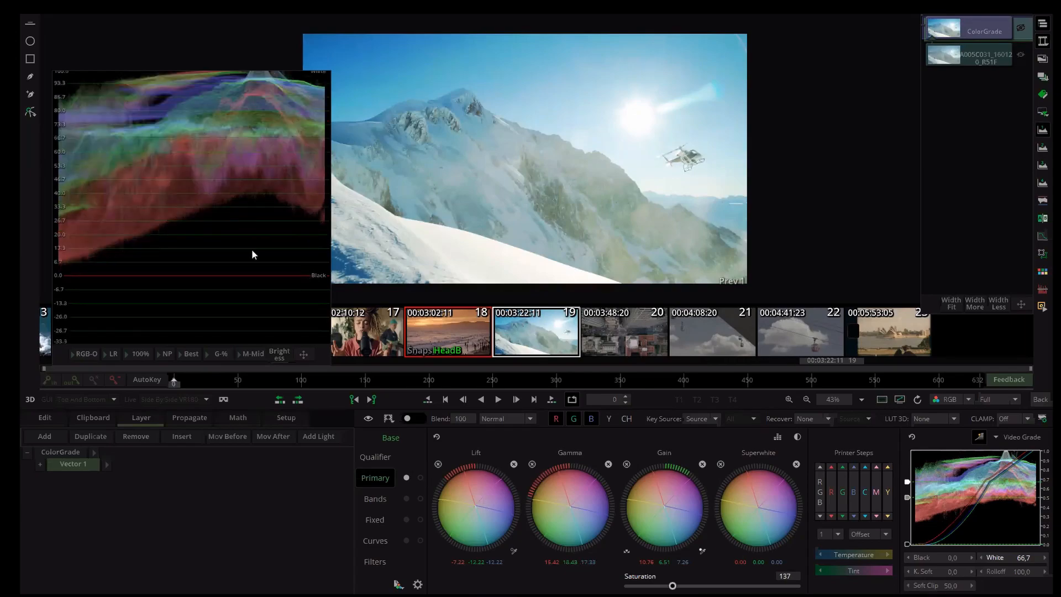